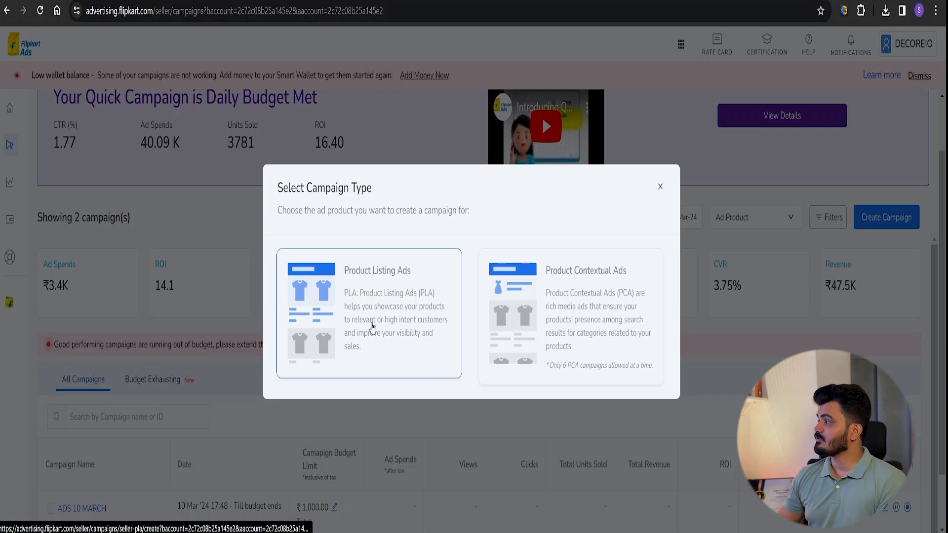
Start a new Product Contextual Ads campaign and name it ADS 10 MARCH.
click(534, 308)
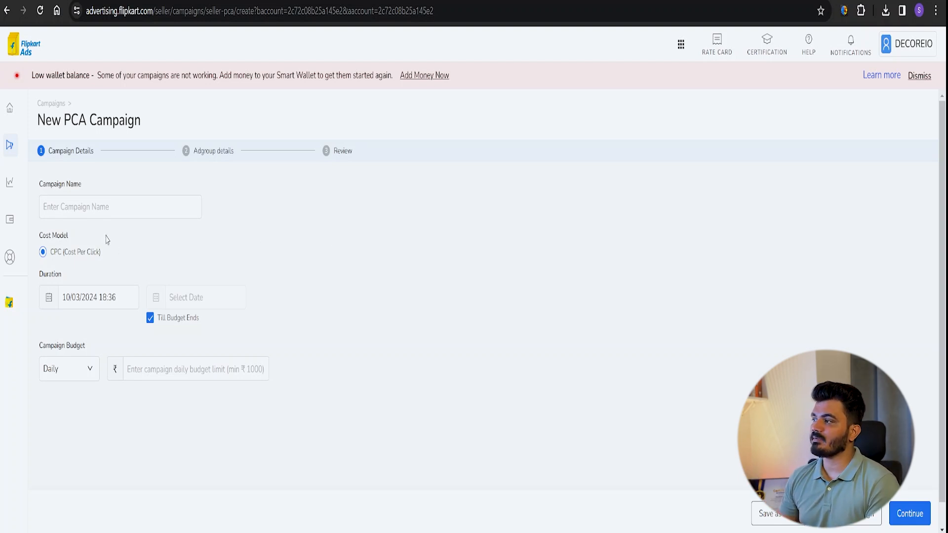
click(111, 207)
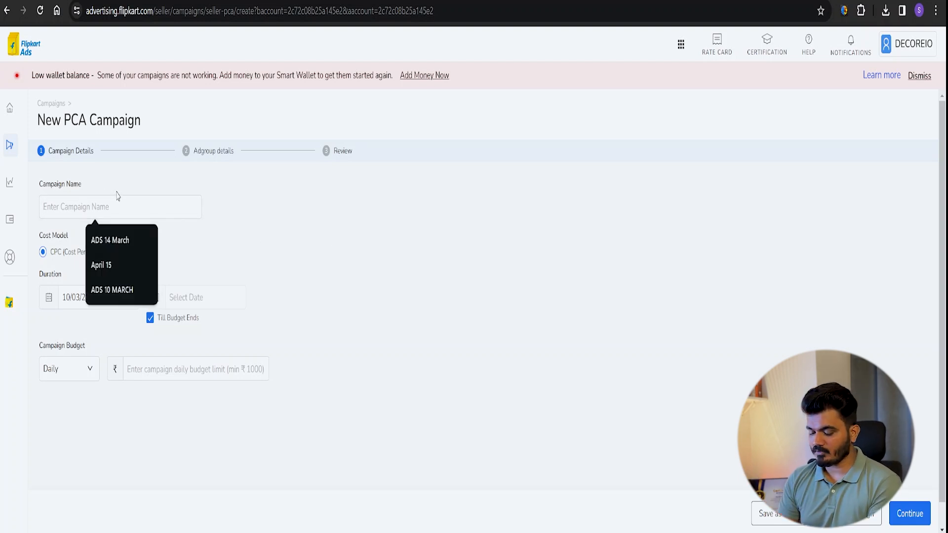
text(AD)
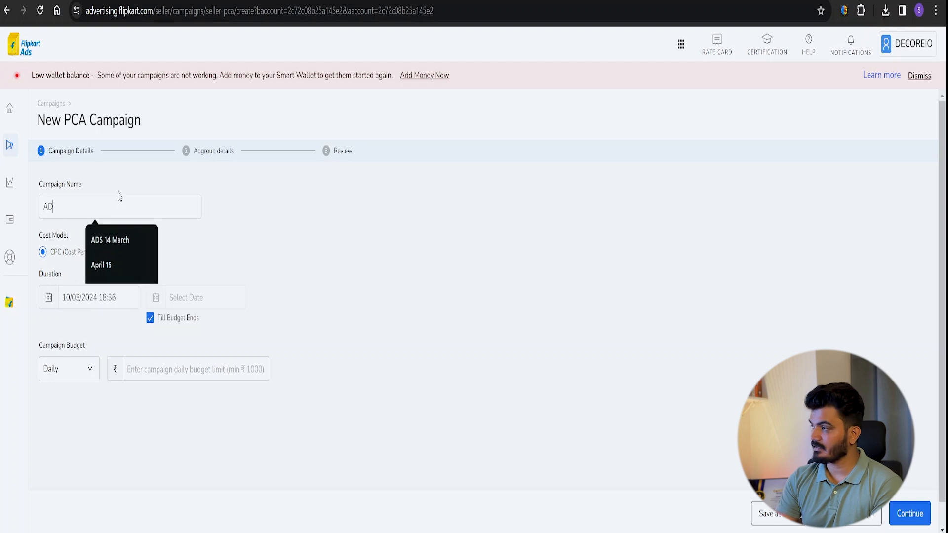
text(S 10)
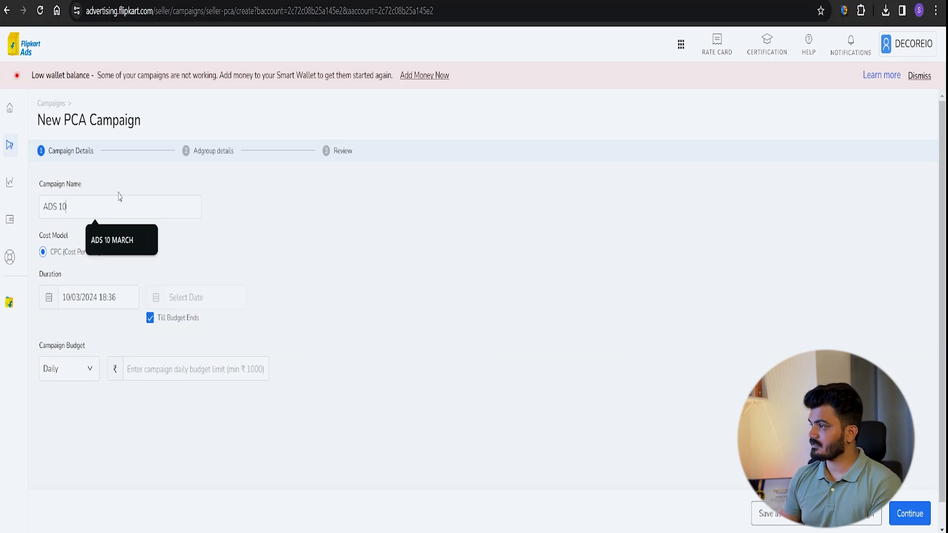
text( MARCH)
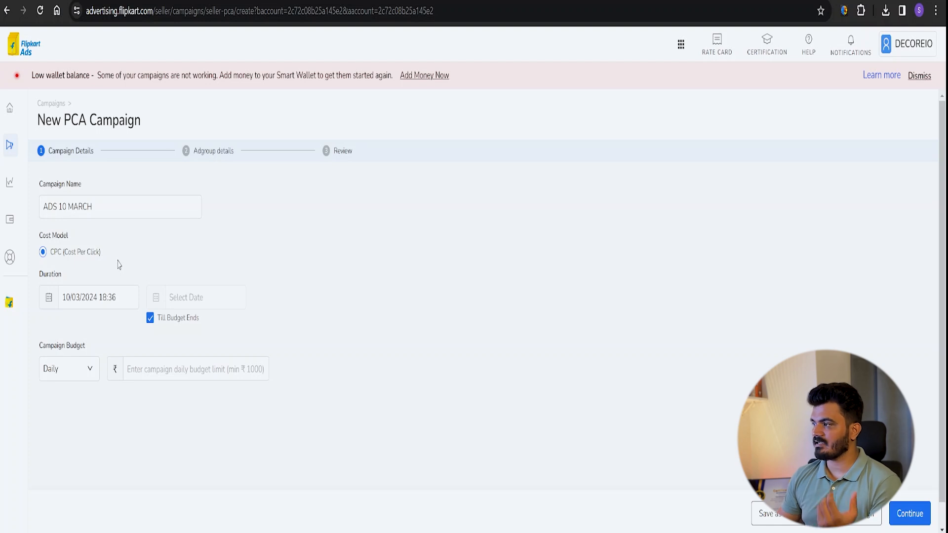
Set the campaign budget type to Total with an amount of ₹1000 and continue to the ad group details.
click(88, 378)
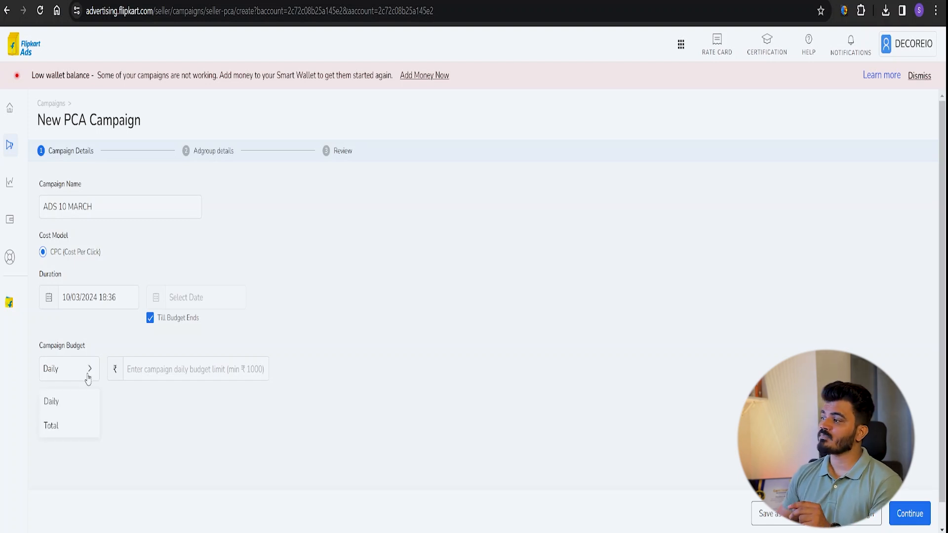
click(79, 402)
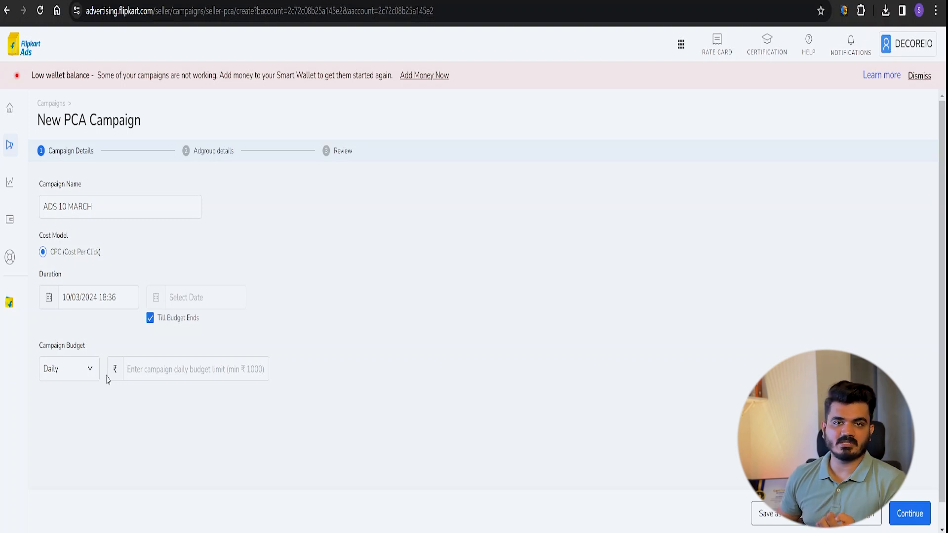
click(88, 375)
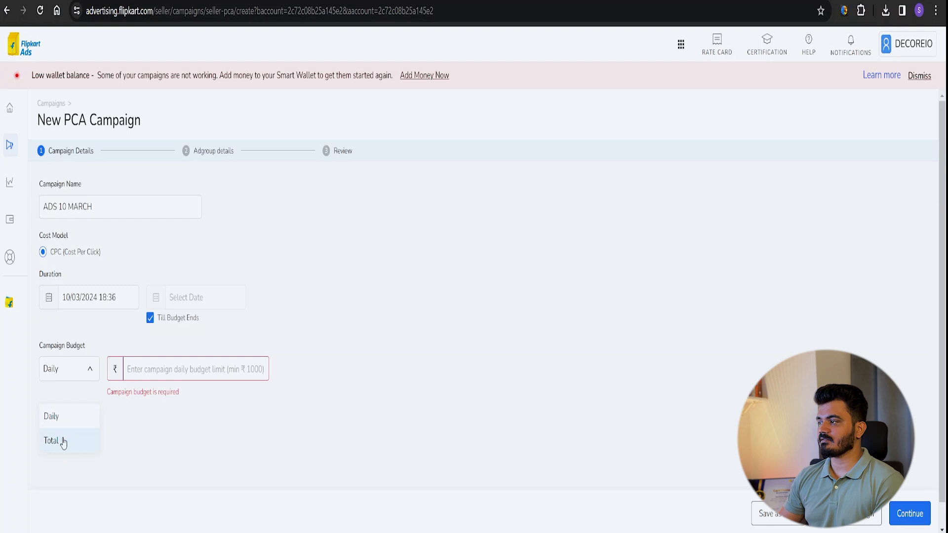
click(64, 440)
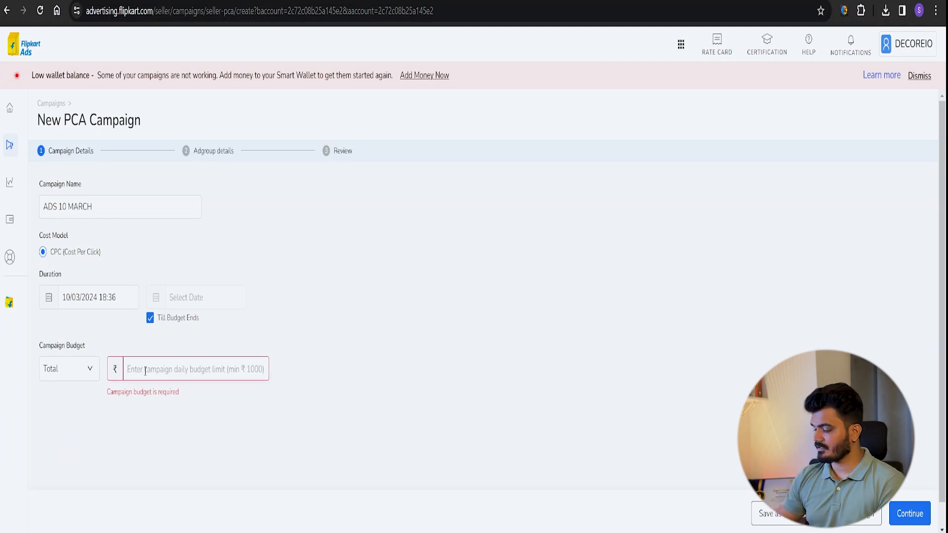
click(145, 371)
text(1000)
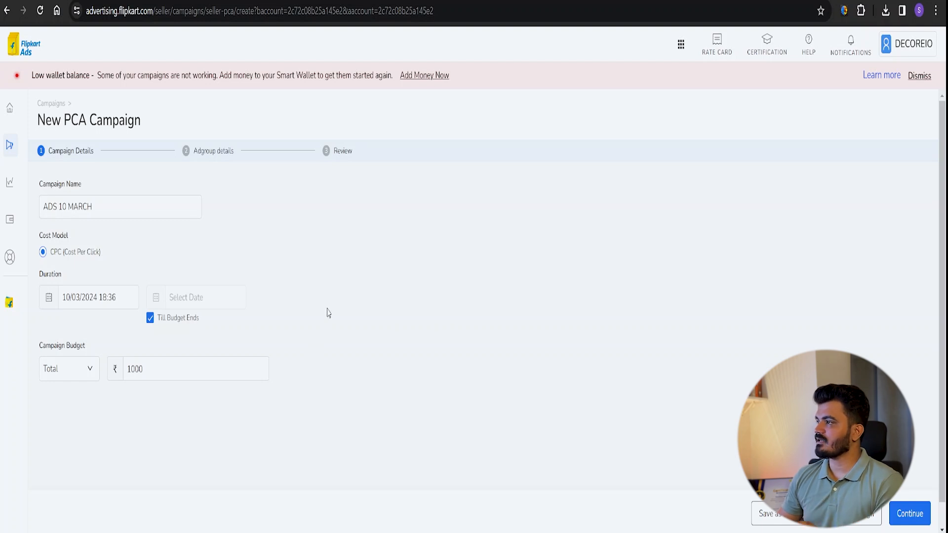
click(921, 518)
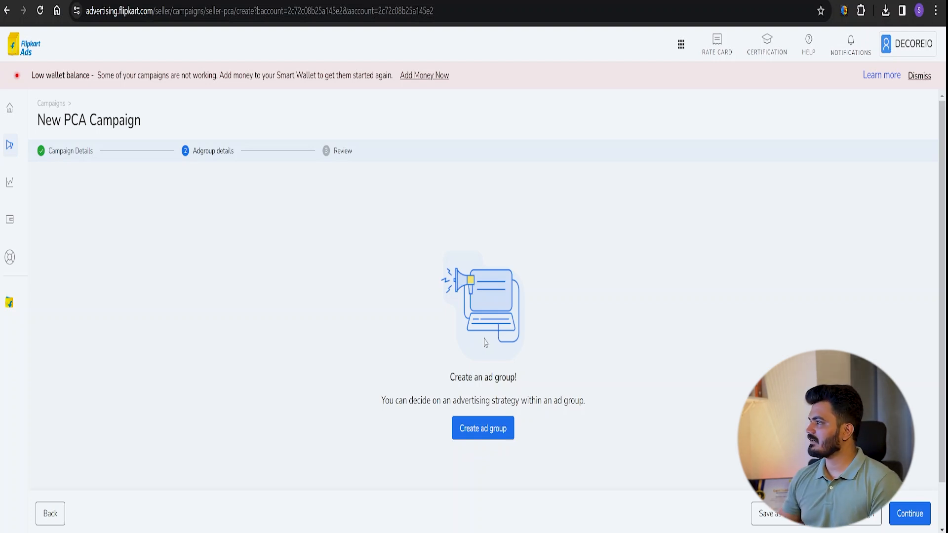
Create an ad group and name it WASHING MACHINE.
click(480, 433)
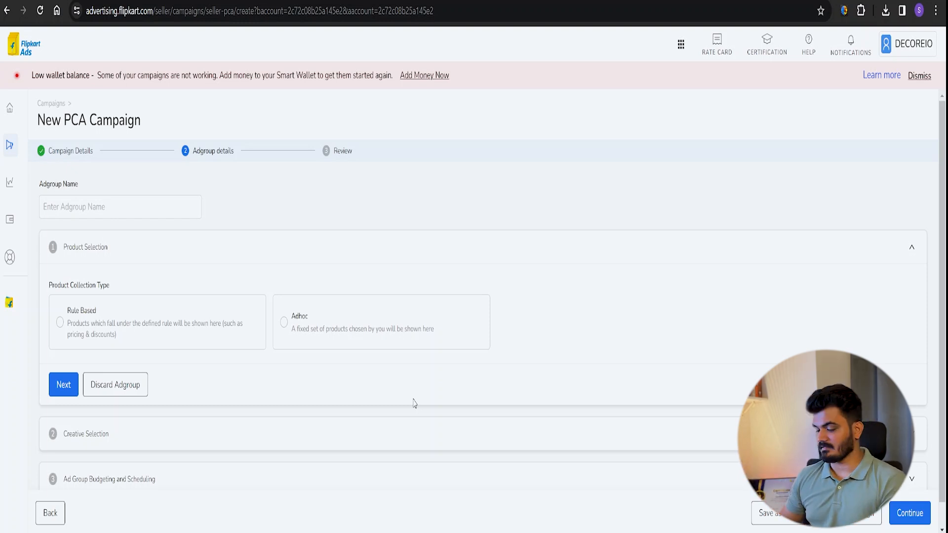
click(105, 200)
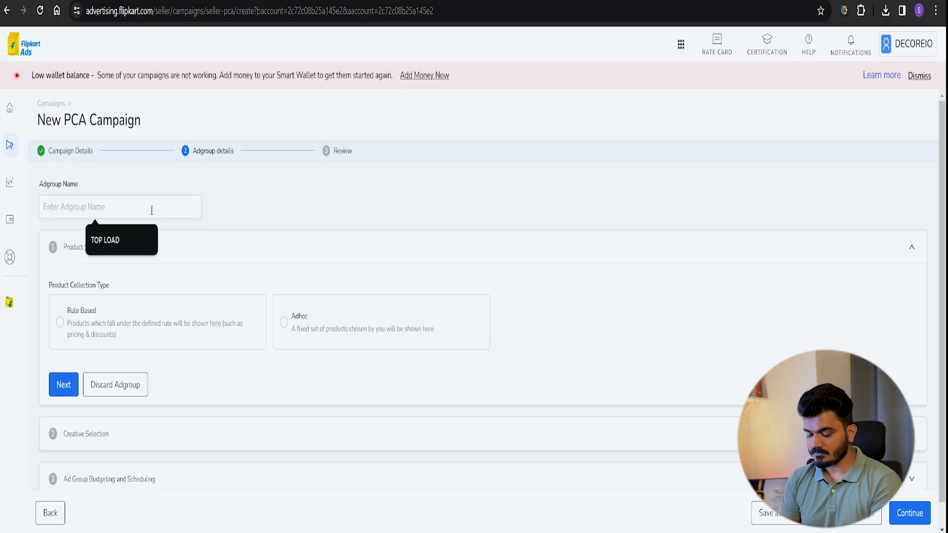
text(WASHING)
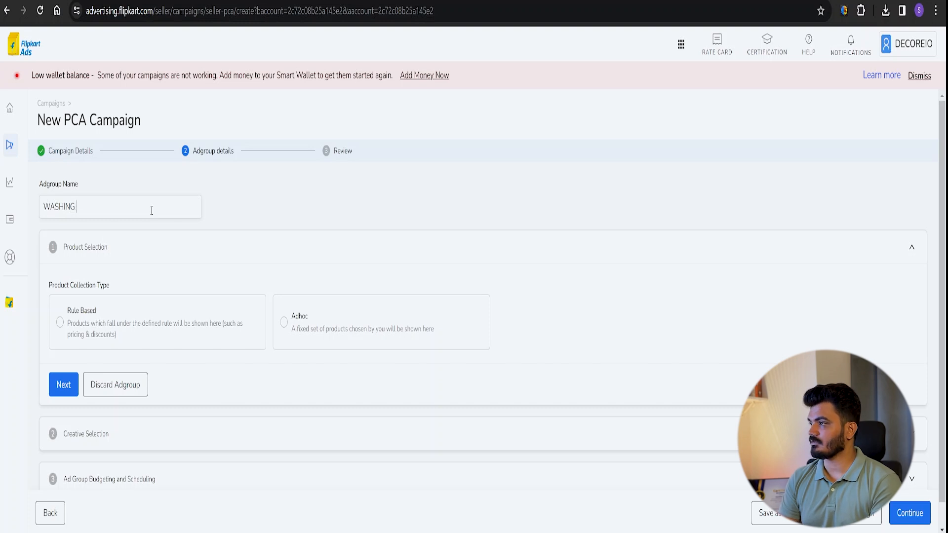
text( MACHINE)
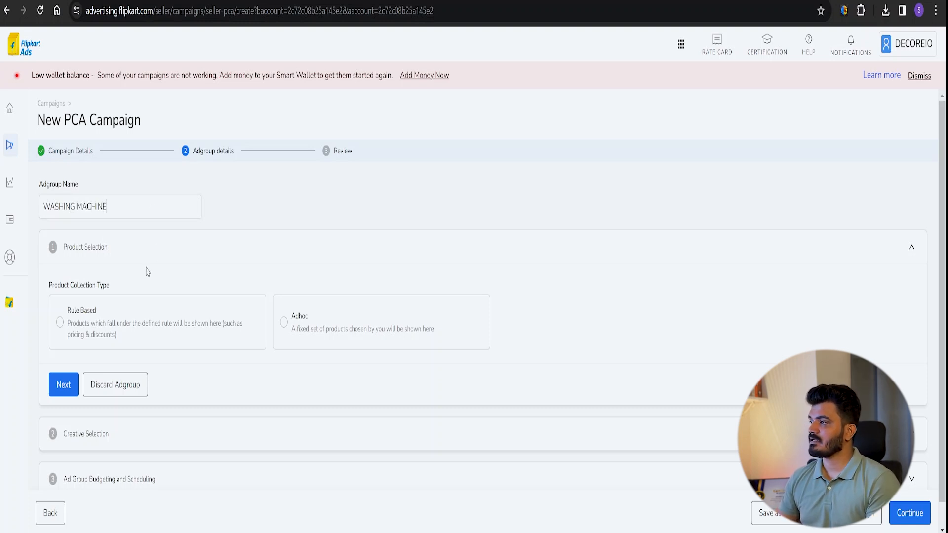
Choose Adhoc as the ad group's product collection type.
scroll(148, 271, down, 1)
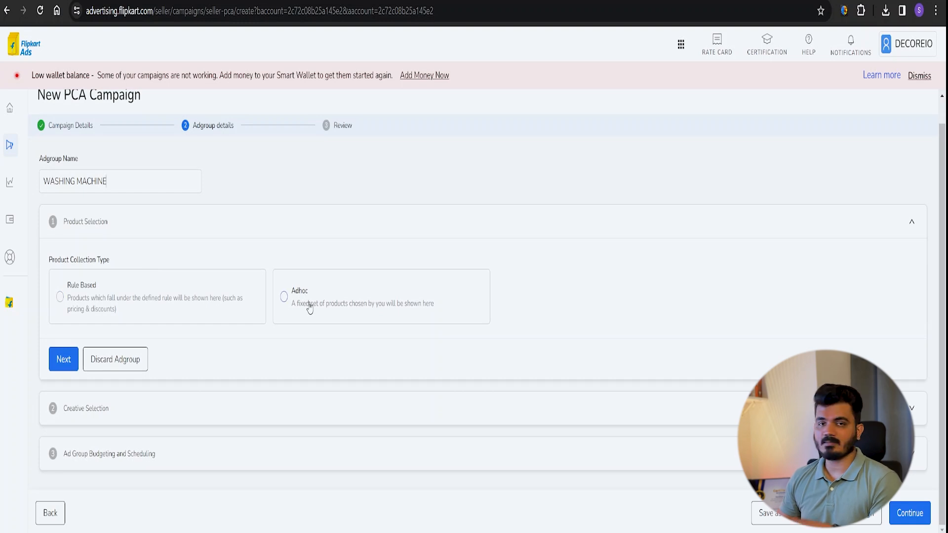
click(108, 314)
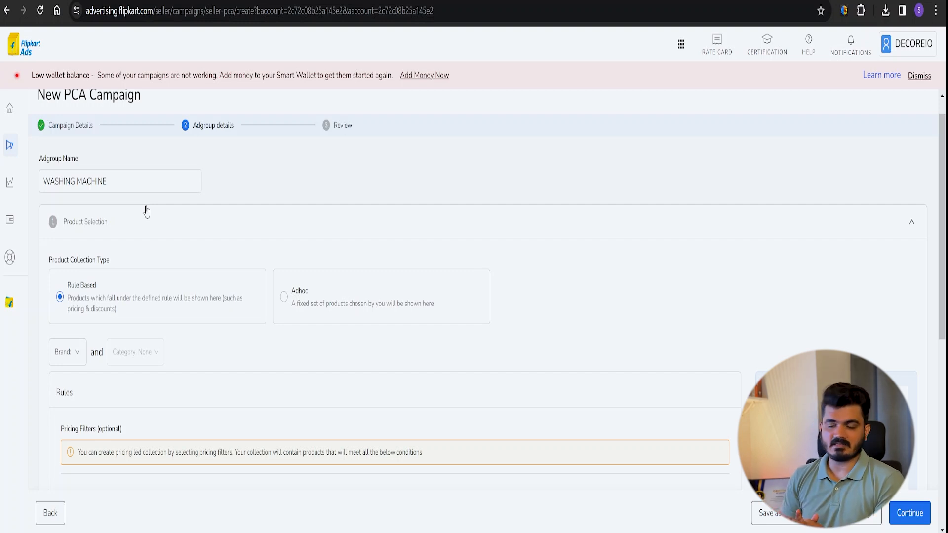
click(316, 311)
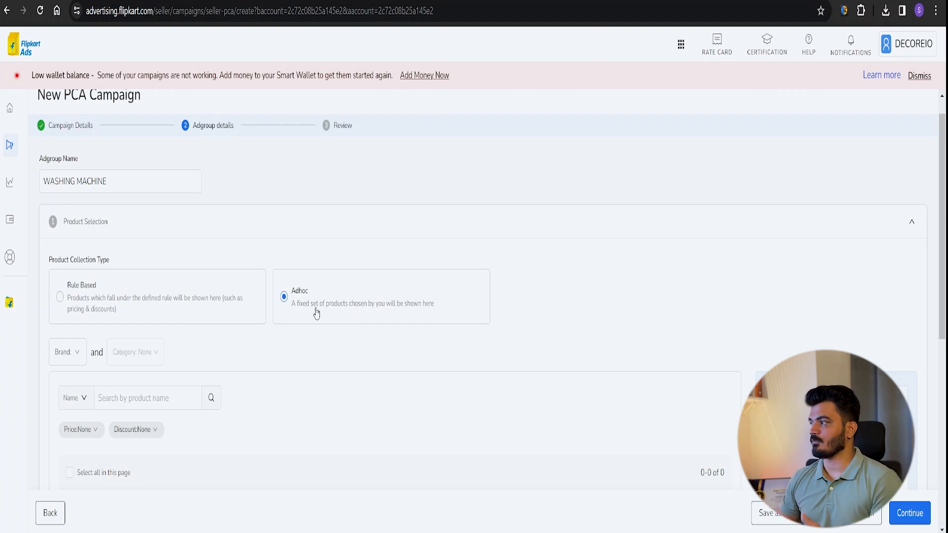
Filter the products by brand Decoreio and category Appliance Covers, under Home Furnishing > Covers & Protectors.
scroll(255, 393, down, 4)
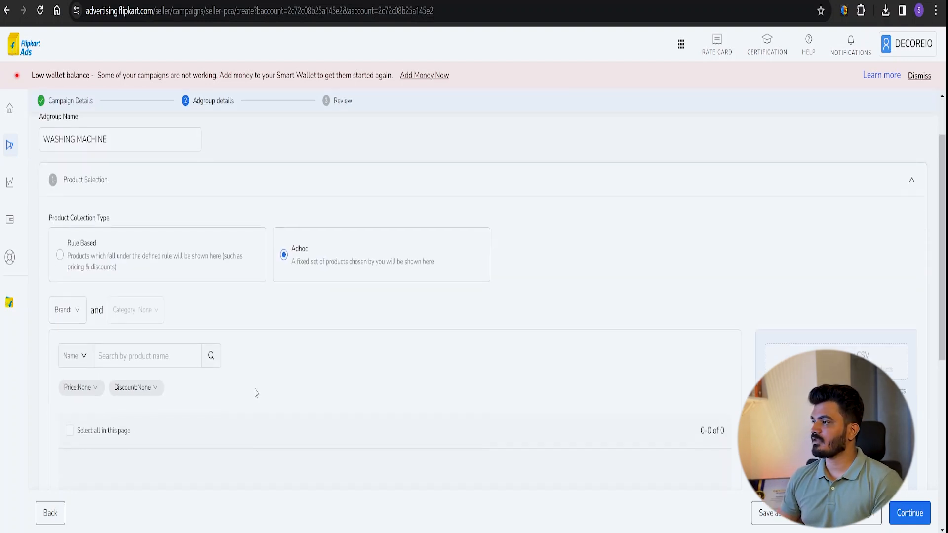
click(76, 181)
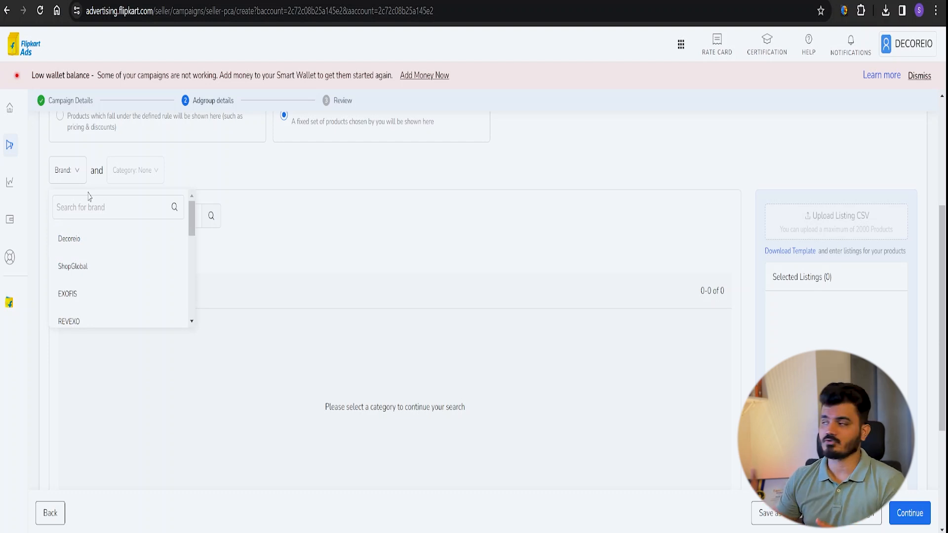
click(77, 238)
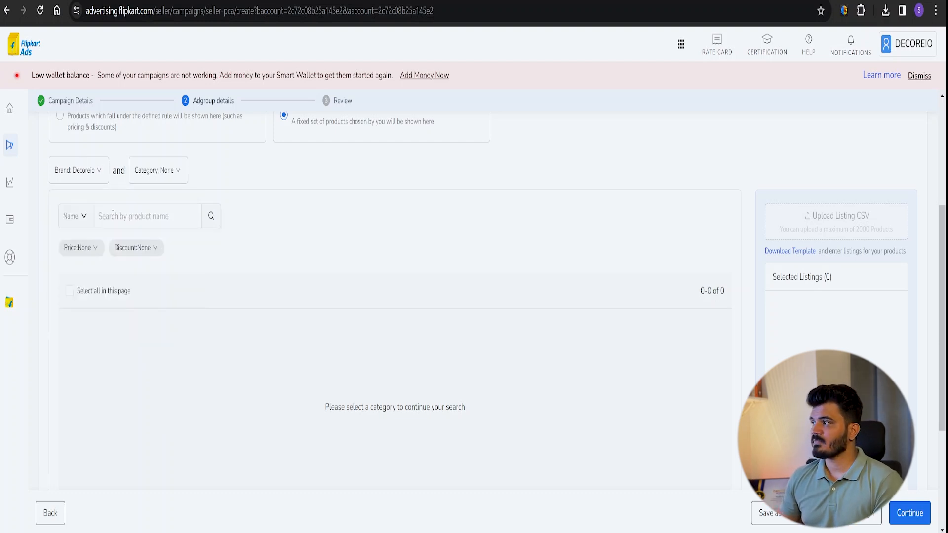
click(173, 172)
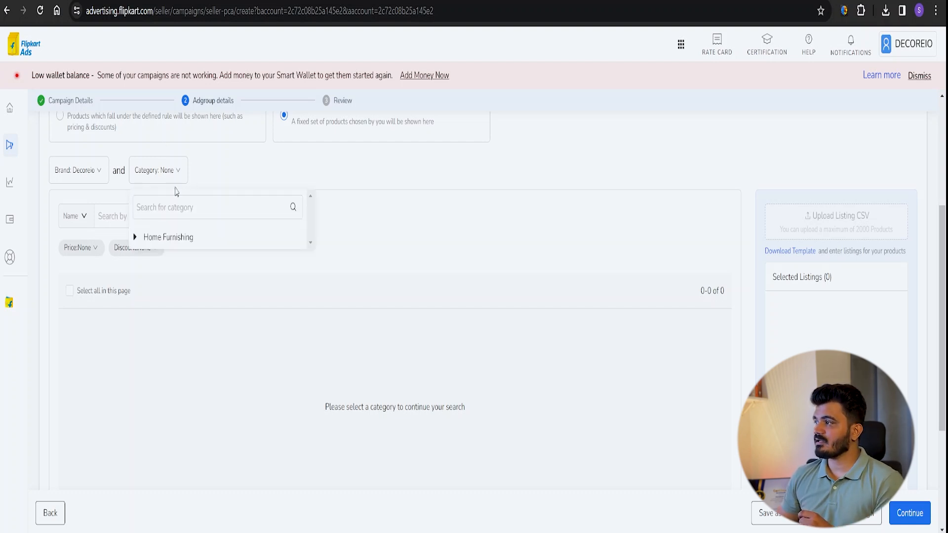
click(134, 239)
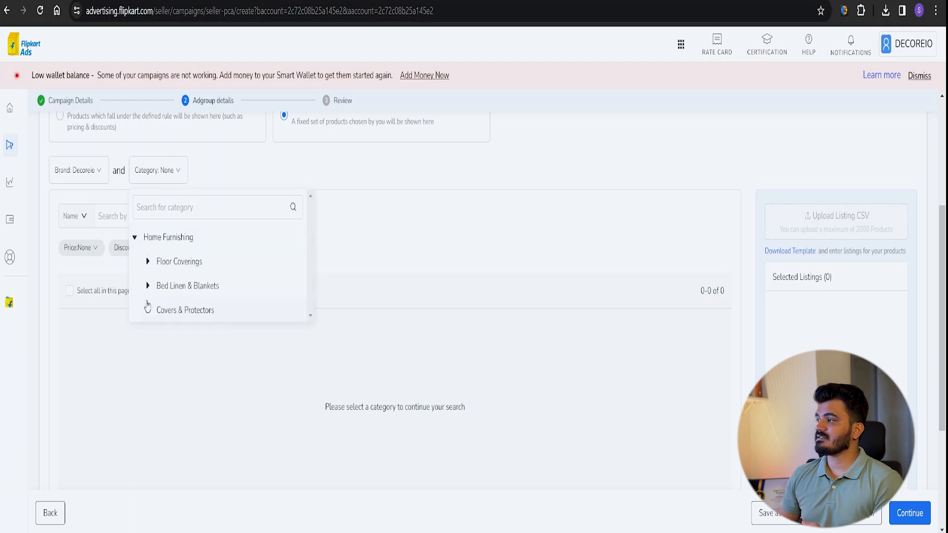
click(148, 316)
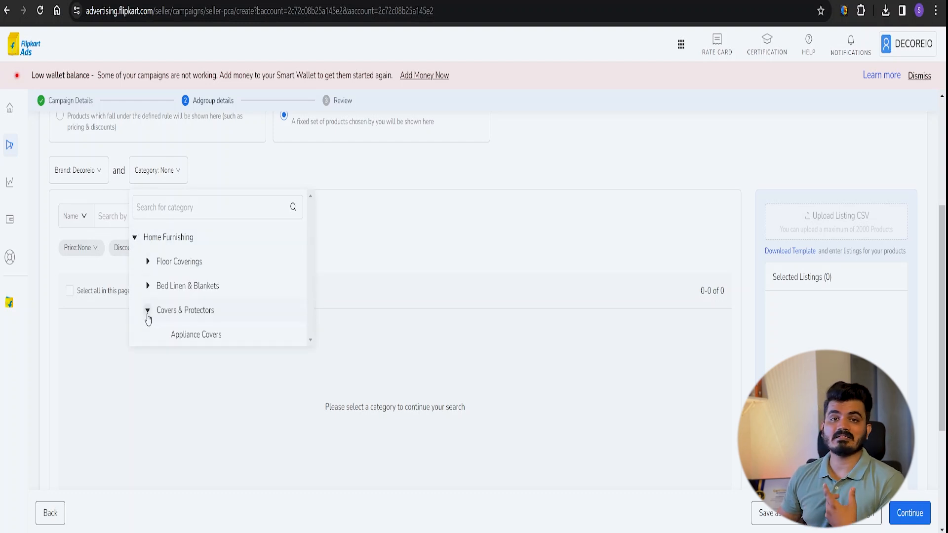
click(192, 336)
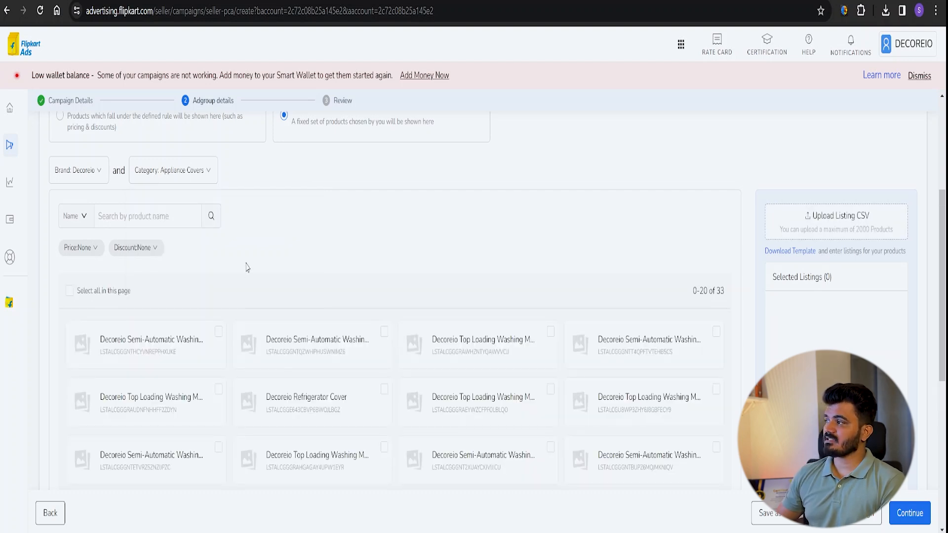
Select the red semi-automatic washing machine cover and, in the fourth row, both top-loading covers and the blue refrigerator cover; proceed to creative selection.
scroll(247, 267, up, 2)
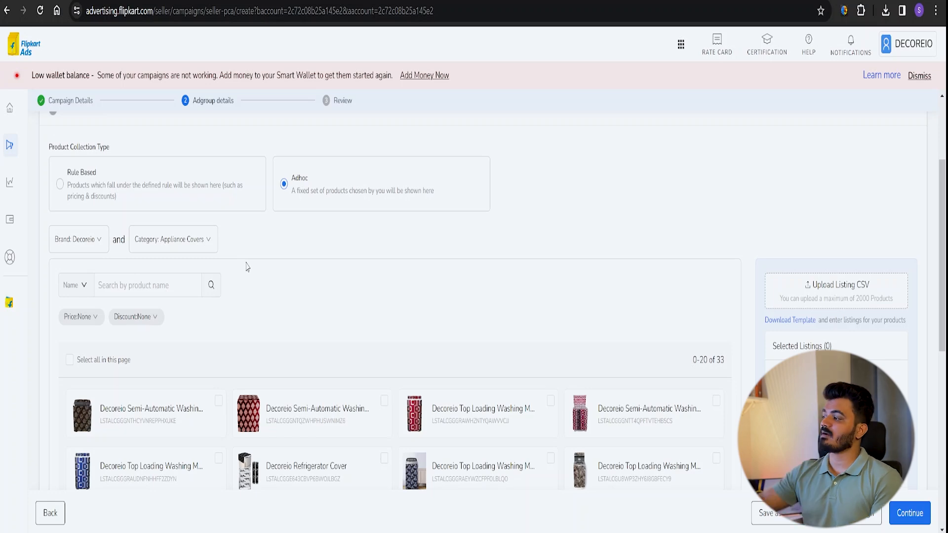
scroll(237, 295, up, 3)
scroll(235, 297, down, 6)
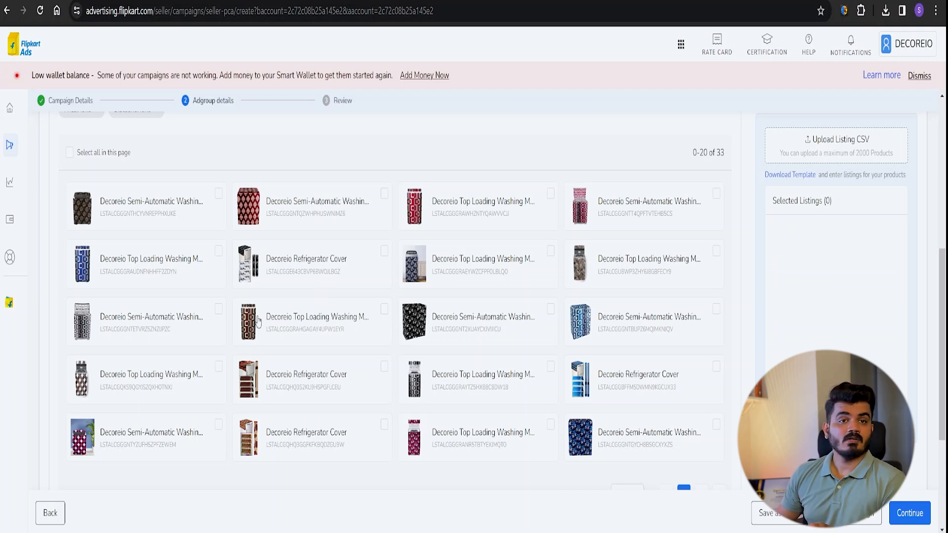
click(218, 367)
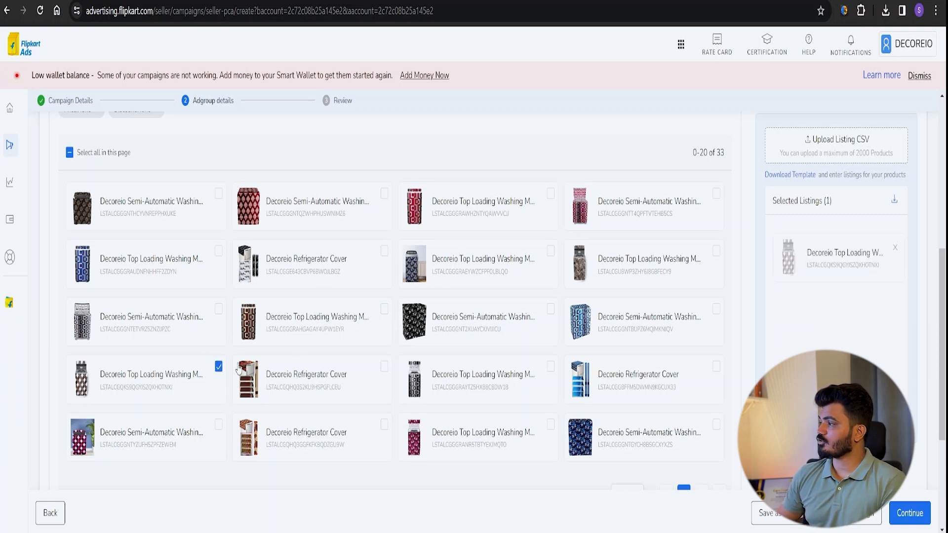
click(384, 193)
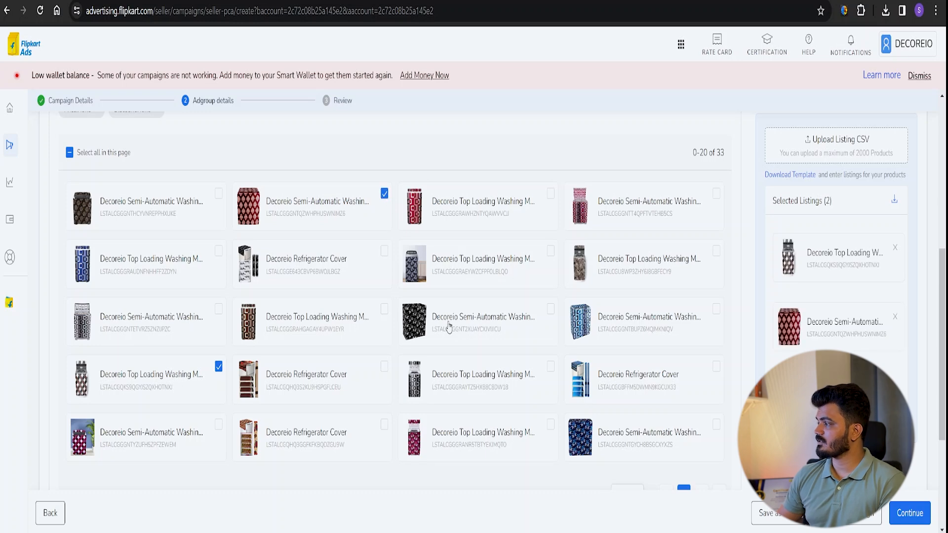
scroll(449, 326, down, 3)
click(551, 229)
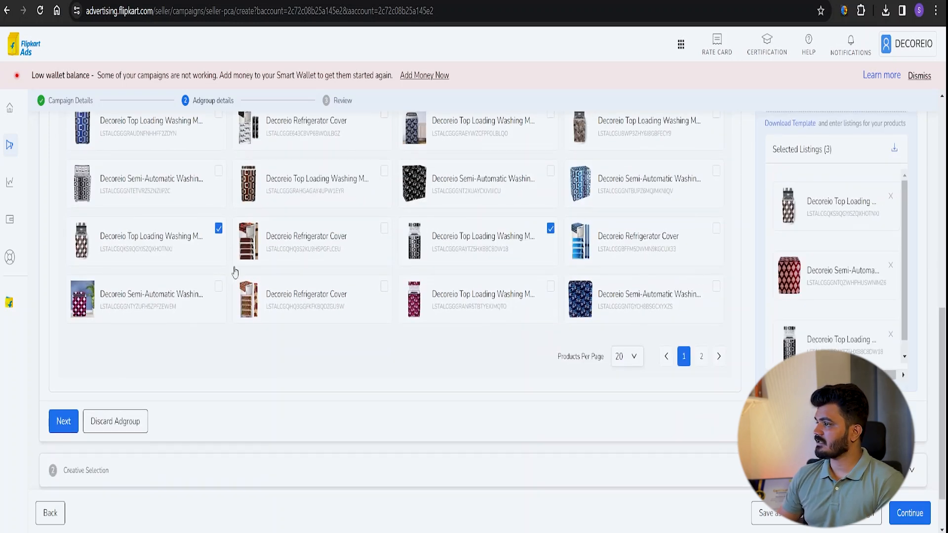
click(716, 229)
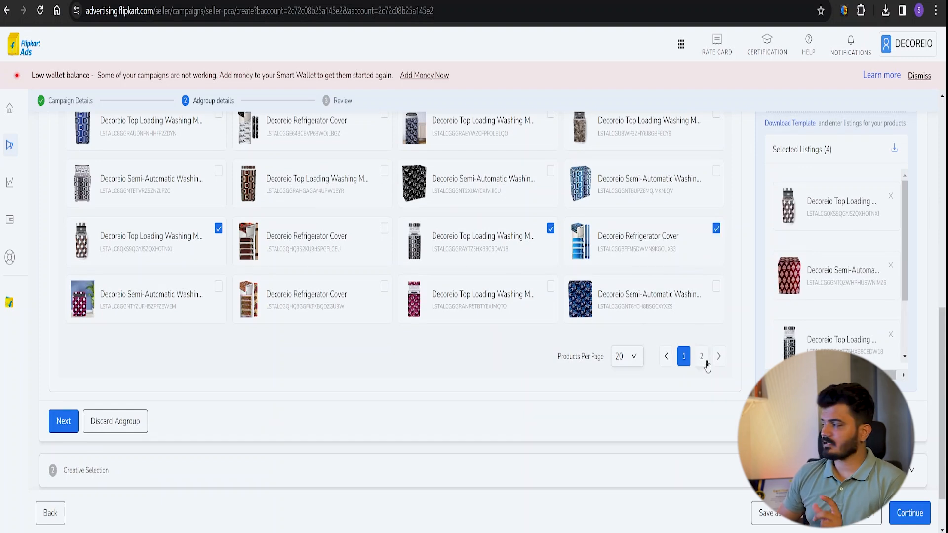
click(59, 423)
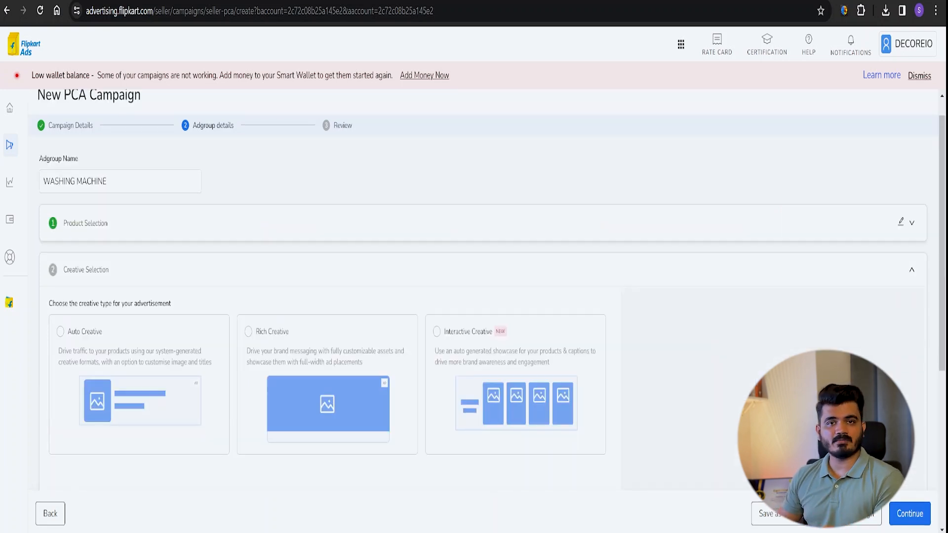
Choose Auto Creative as the advertisement's creative type.
scroll(677, 296, down, 5)
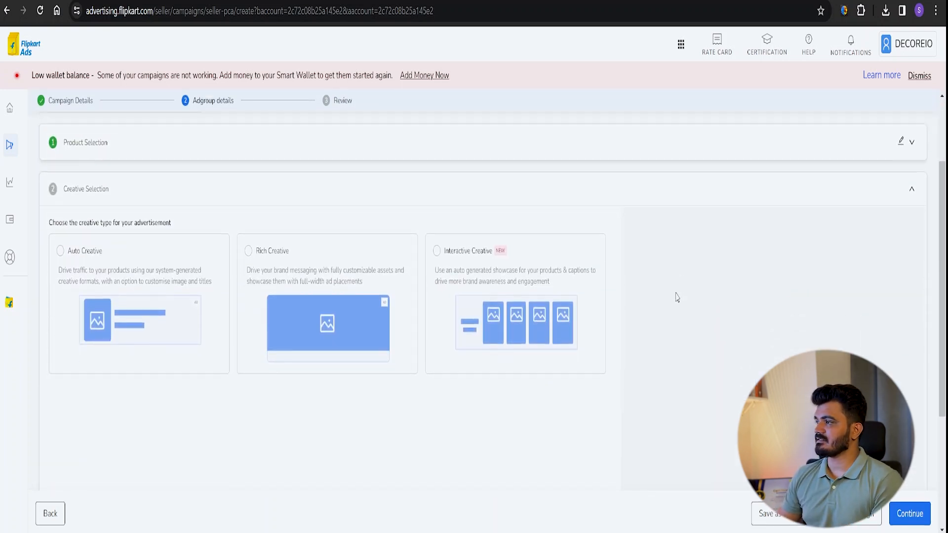
scroll(676, 296, up, 6)
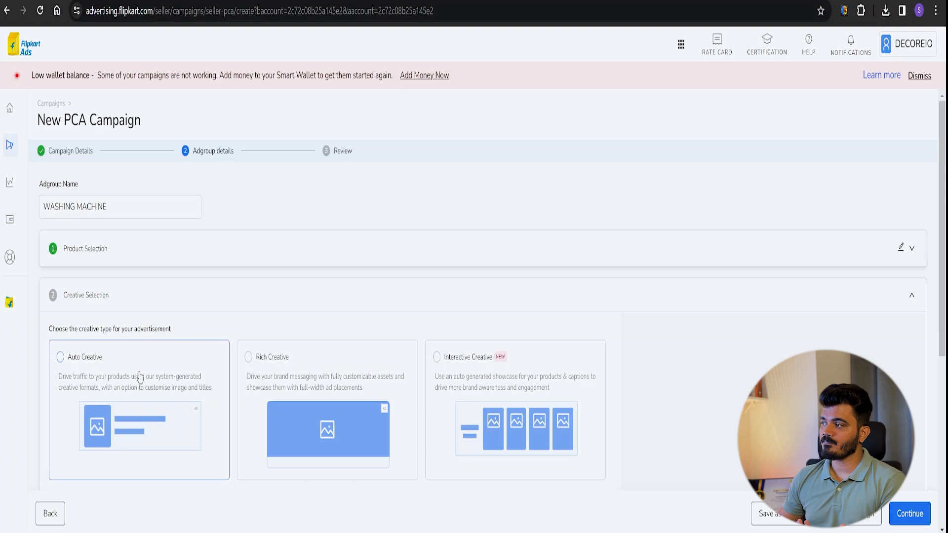
click(74, 379)
scroll(164, 318, down, 10)
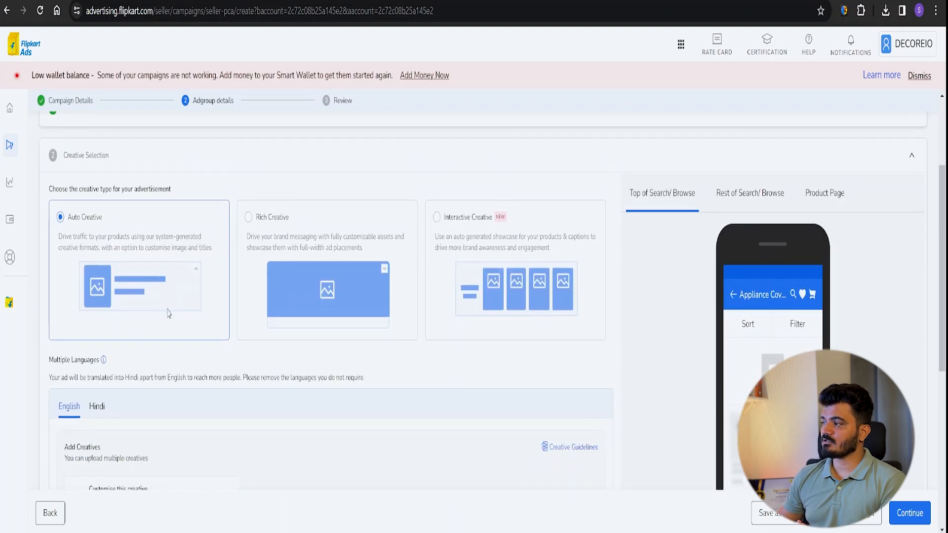
Switch the advertisement's creative type to Rich Creative.
scroll(135, 327, down, 2)
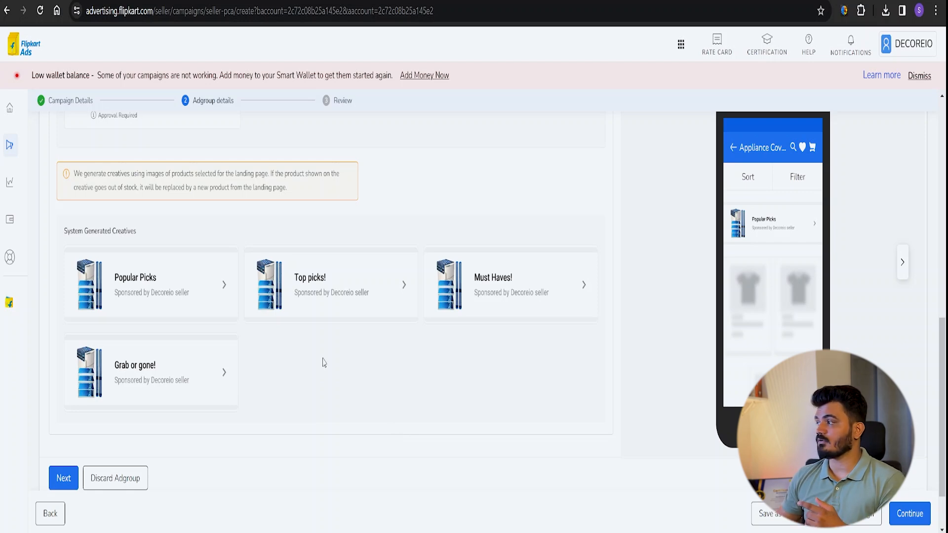
scroll(286, 324, down, 2)
scroll(287, 326, up, 8)
scroll(284, 315, up, 3)
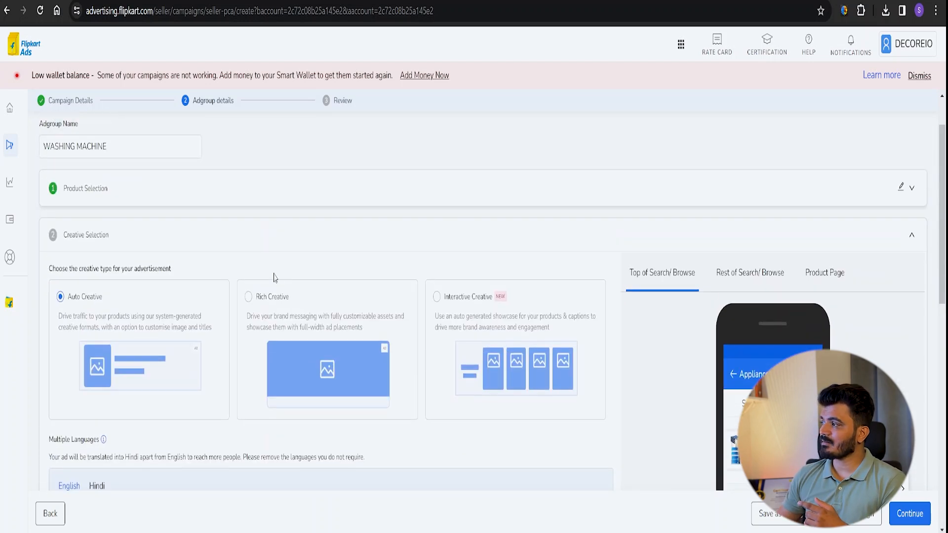
click(248, 313)
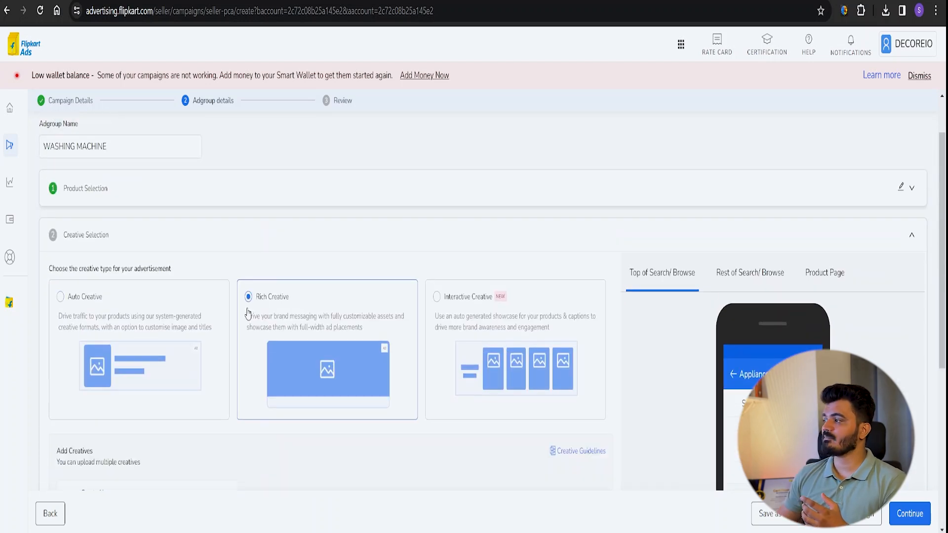
scroll(279, 318, down, 5)
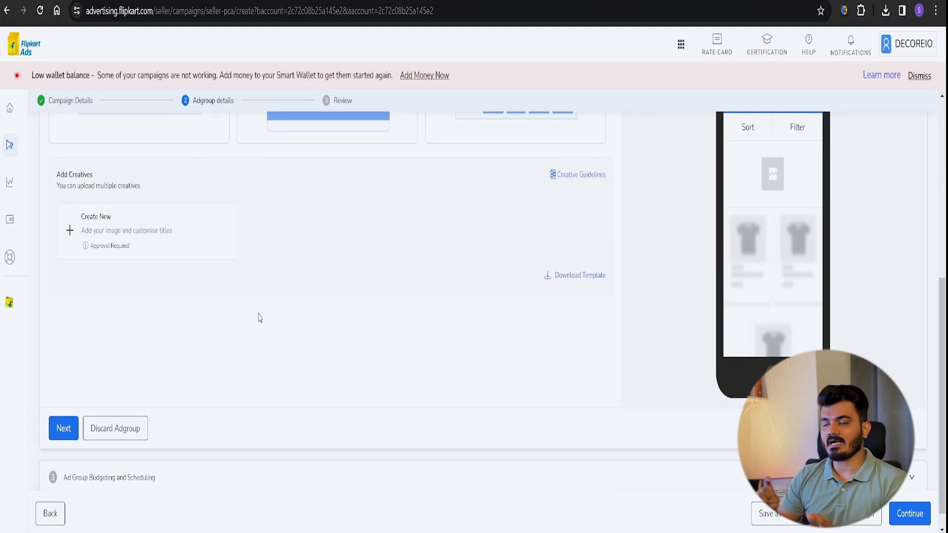
scroll(153, 308, up, 3)
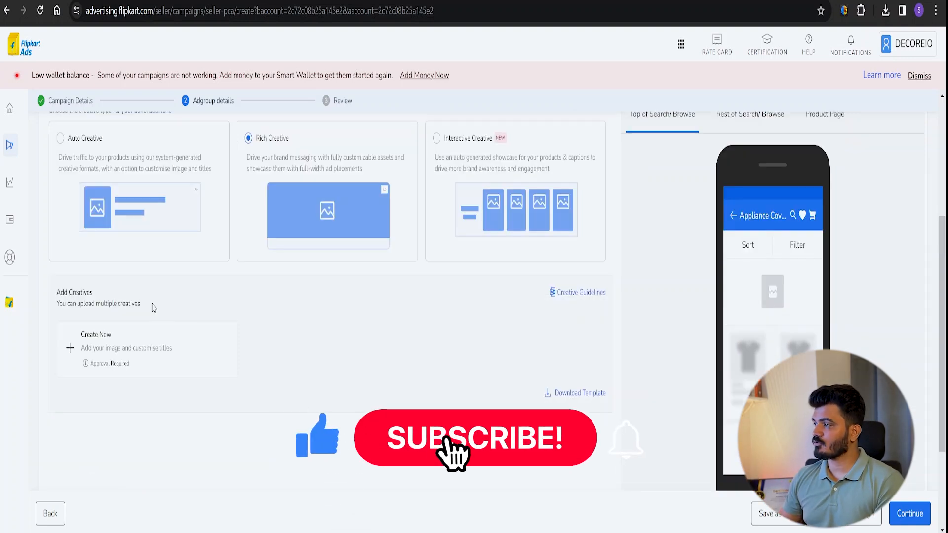
Generate a new rich creative using the Interiors and Furniture background image from the asset library and the CTA text "Shop Now".
click(84, 353)
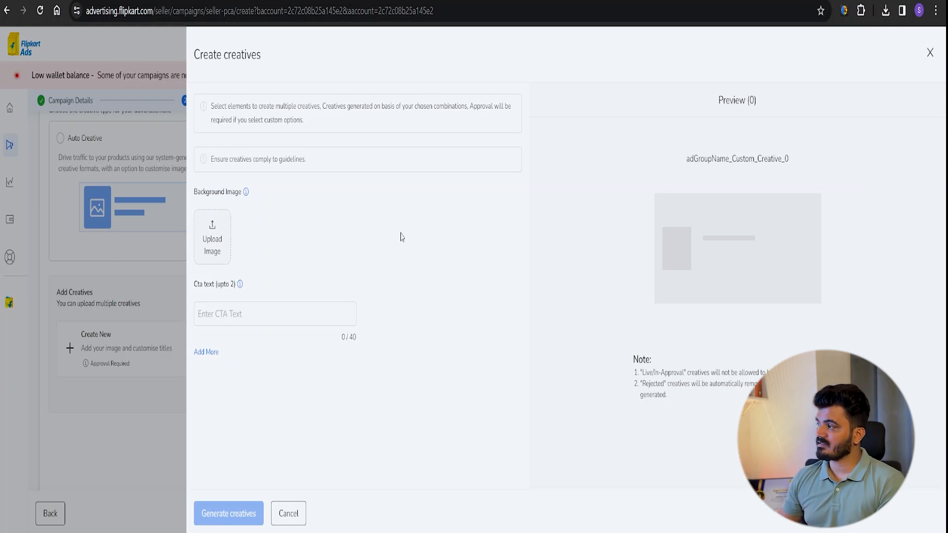
click(212, 238)
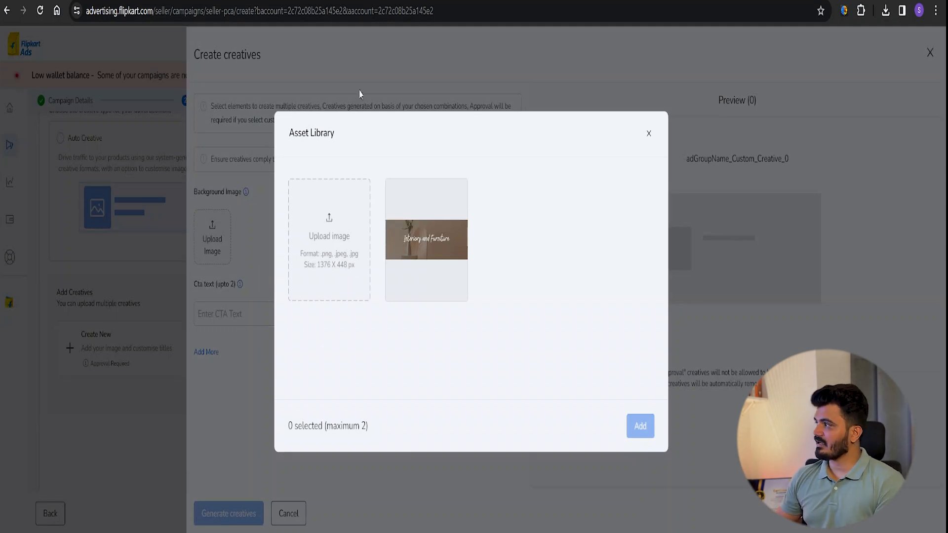
click(395, 1)
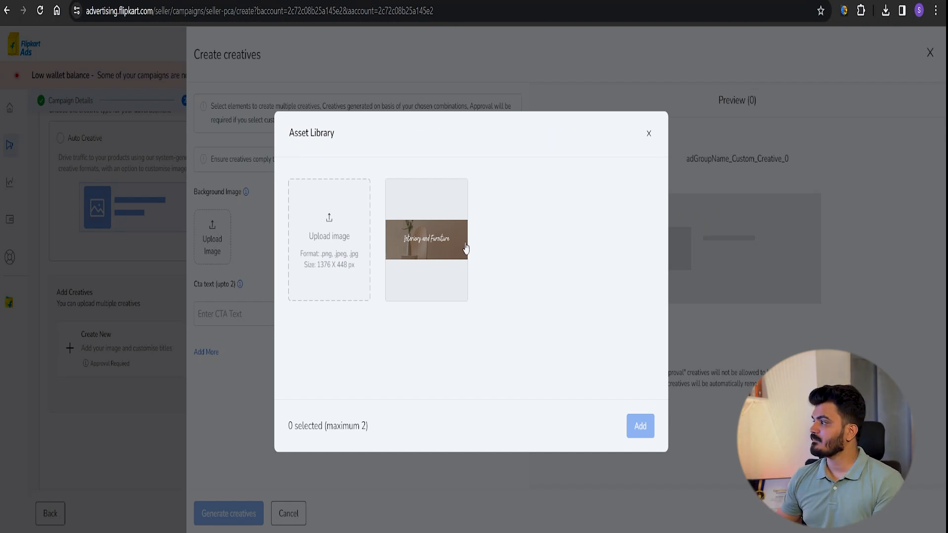
click(437, 250)
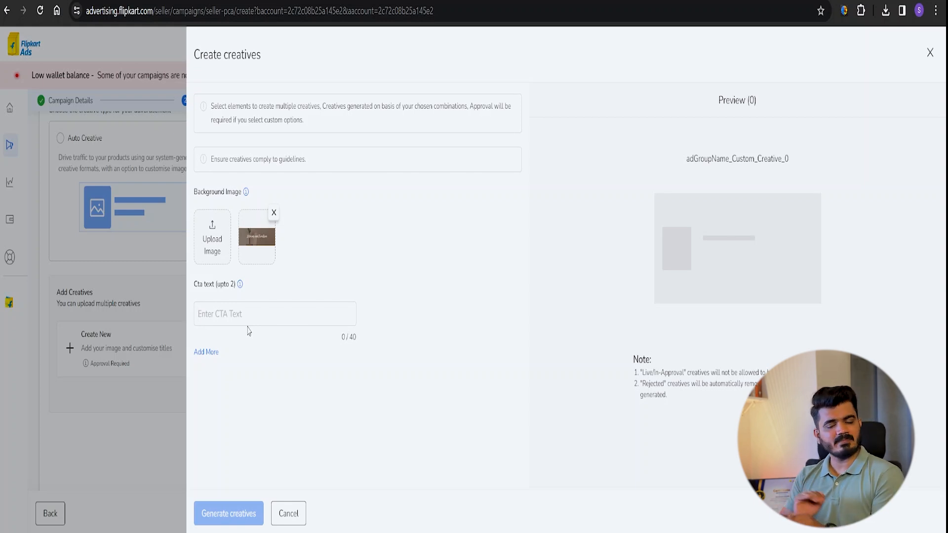
text(Sho)
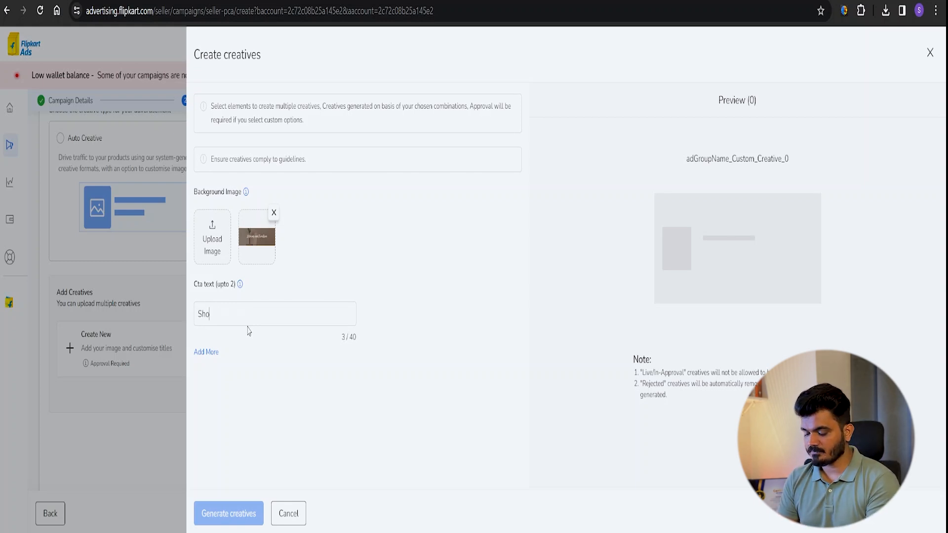
text(p Now)
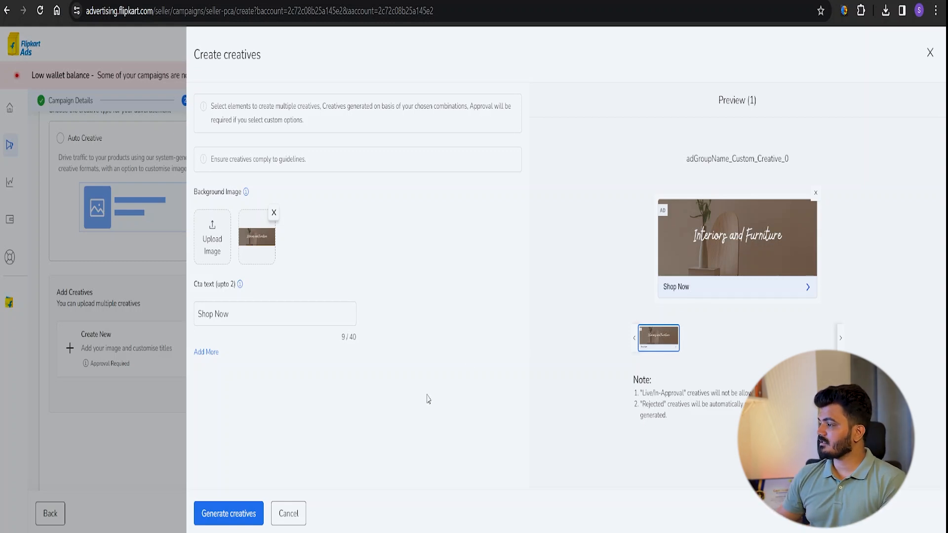
click(226, 513)
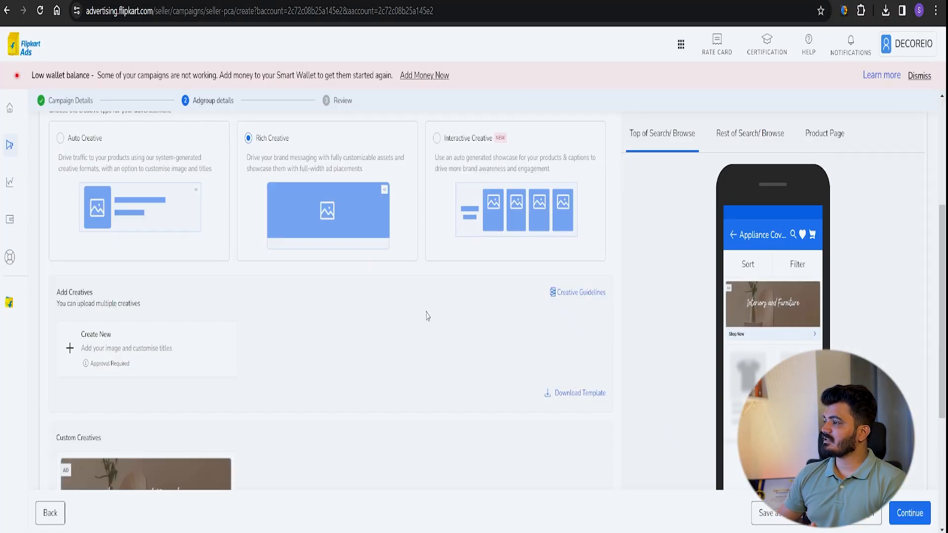
Change the advertisement's creative type to Interactive Creative.
scroll(427, 316, down, 5)
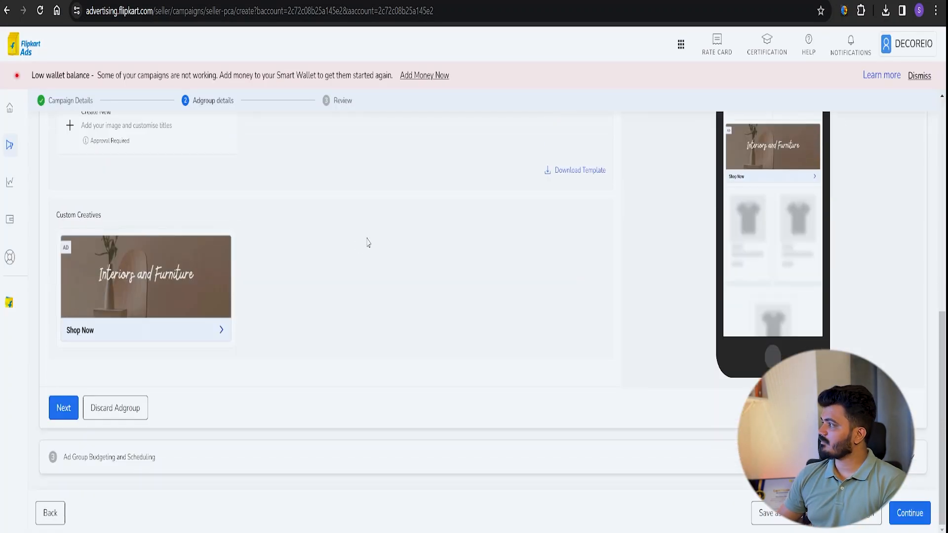
scroll(731, 296, up, 4)
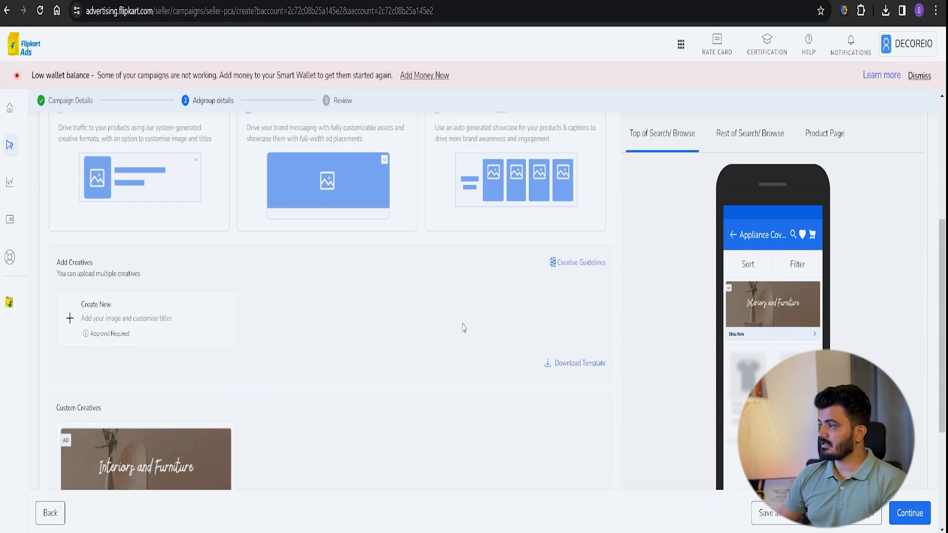
scroll(461, 328, down, 4)
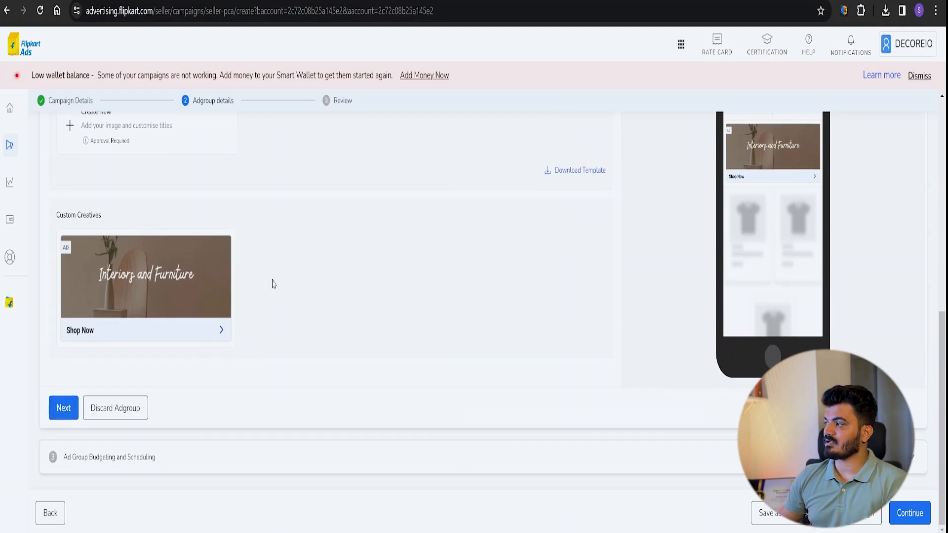
scroll(274, 285, up, 7)
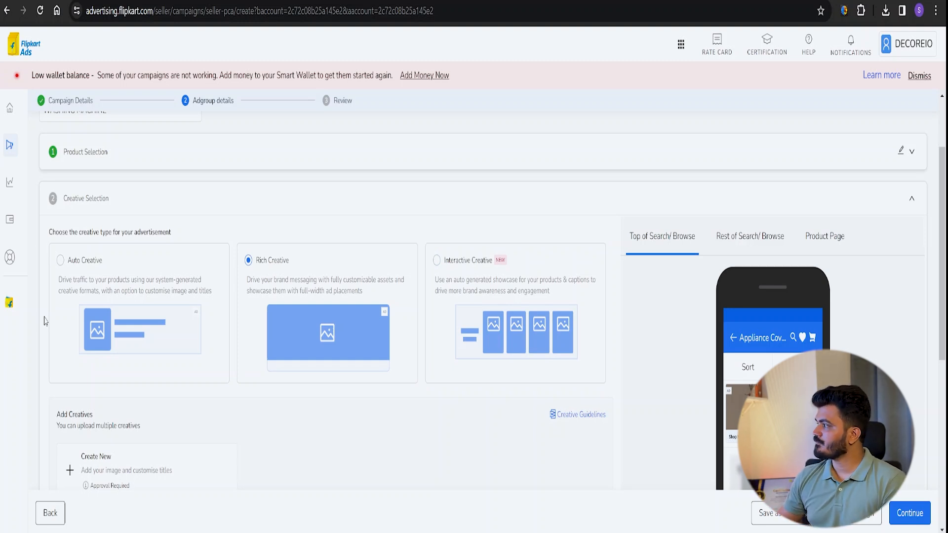
click(453, 290)
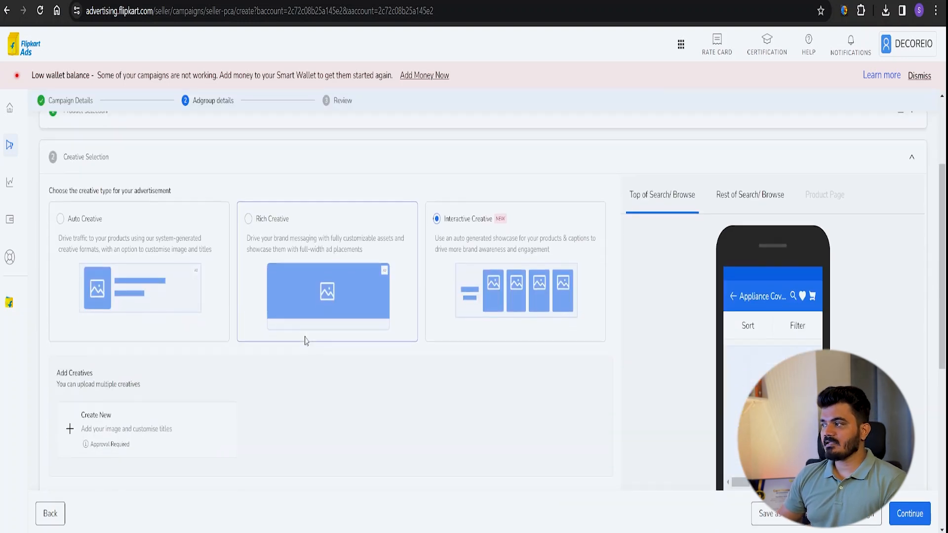
scroll(306, 341, down, 3)
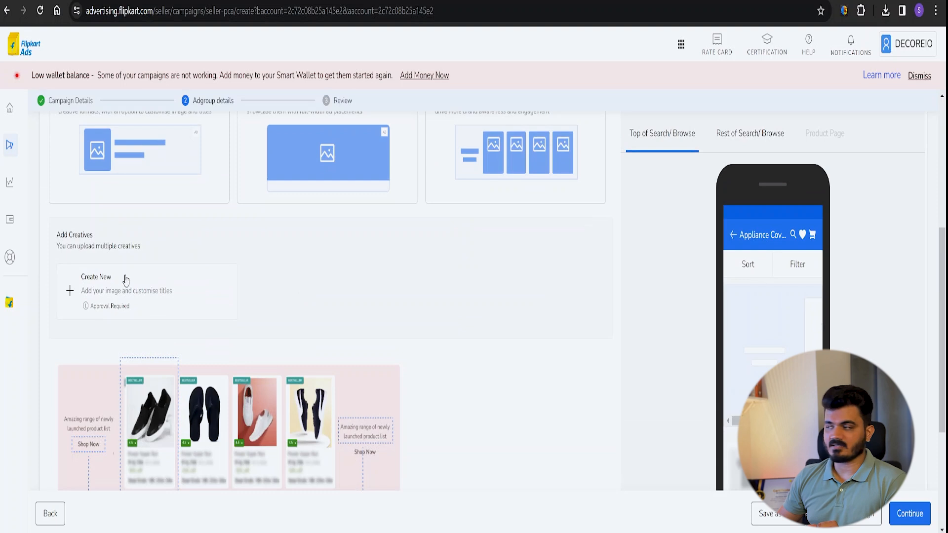
scroll(227, 268, down, 3)
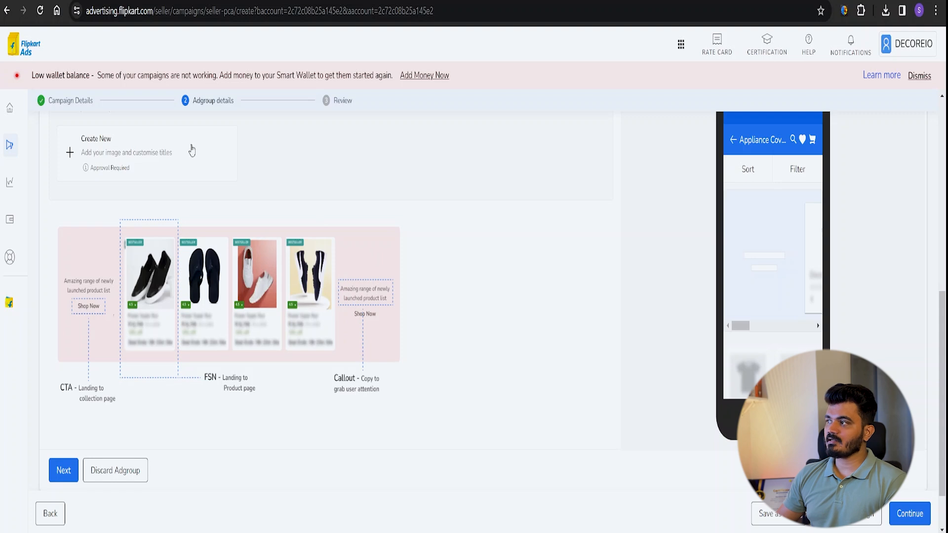
Start a new interactive creative with the lavender-blue and the yellow gradient as its two background images.
click(70, 153)
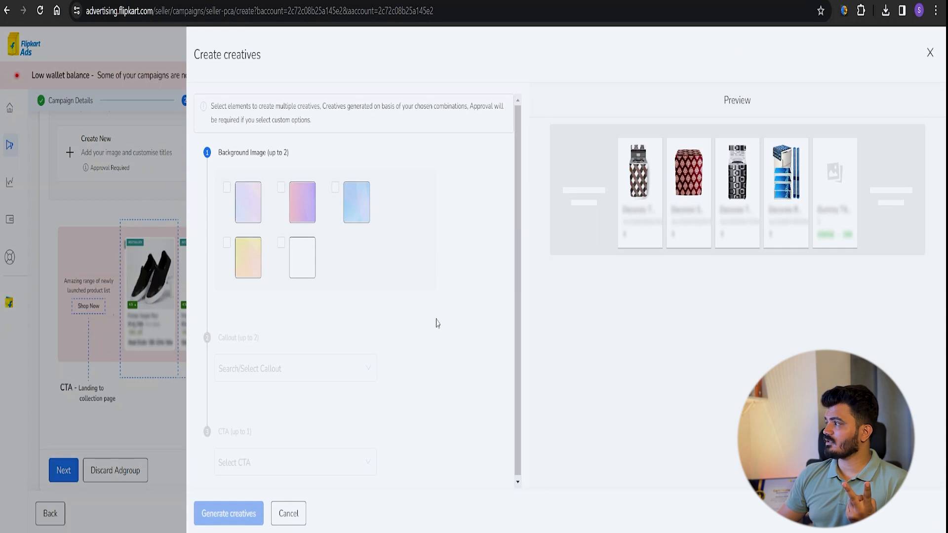
click(225, 191)
click(279, 254)
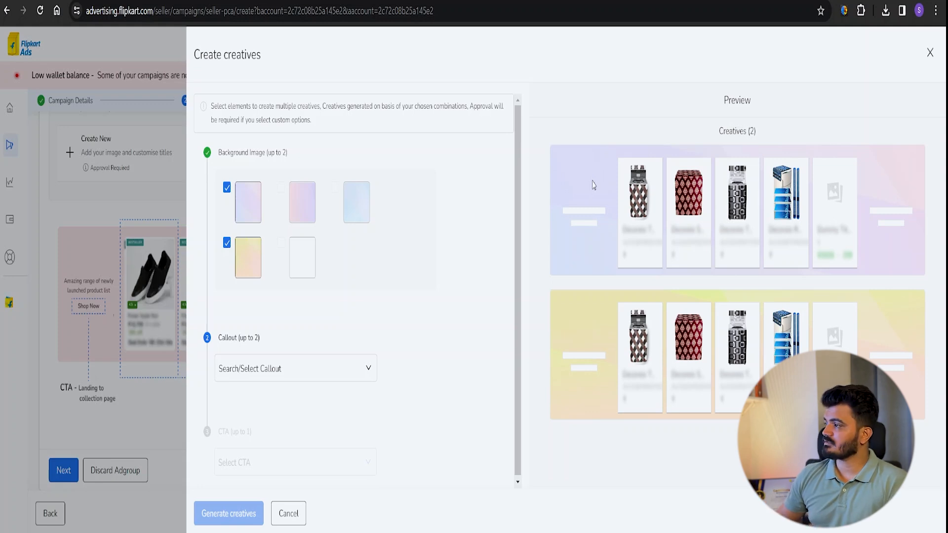
Begin adding a custom callout to the interactive creative.
scroll(367, 355, down, 1)
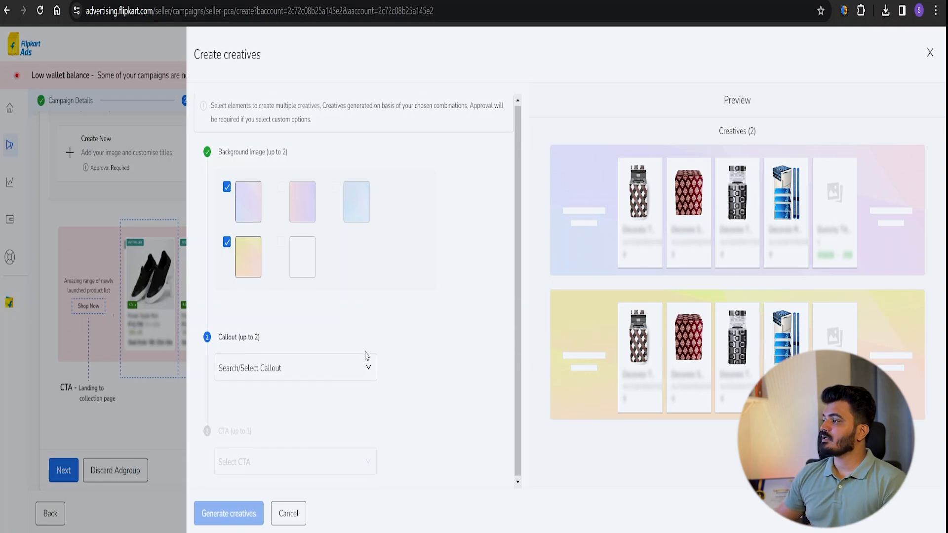
click(329, 370)
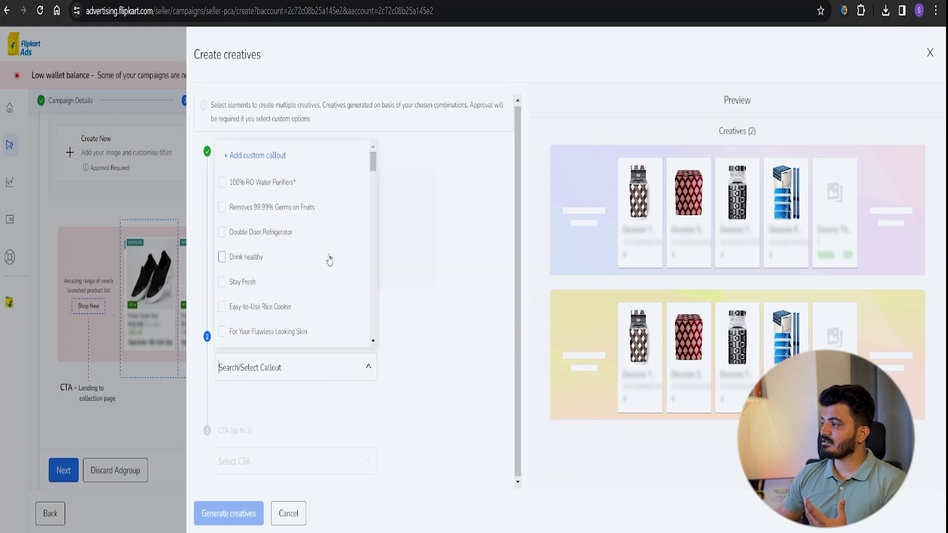
click(381, 129)
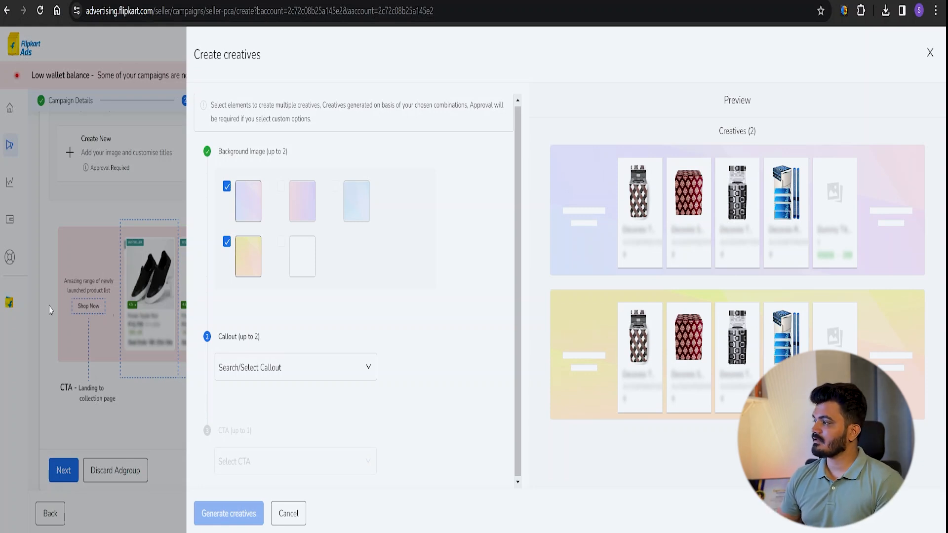
click(218, 372)
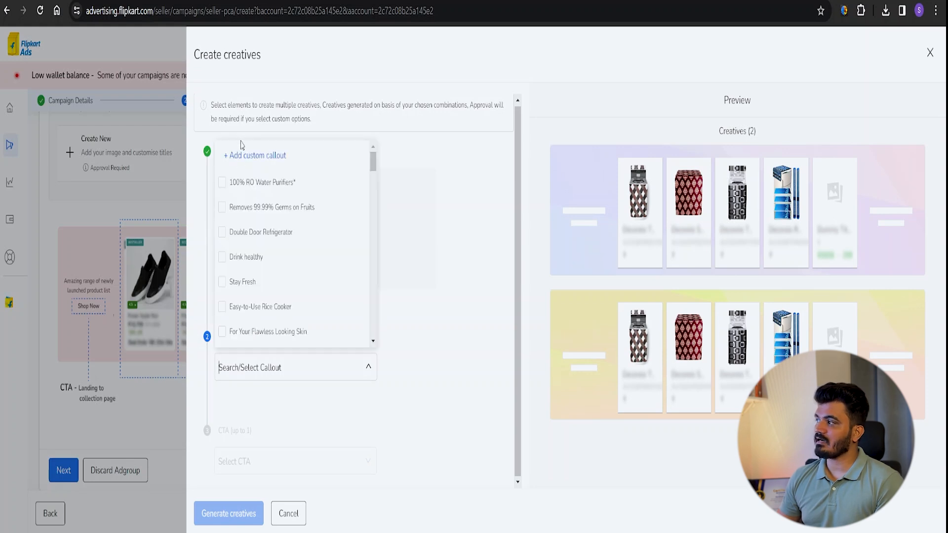
click(242, 156)
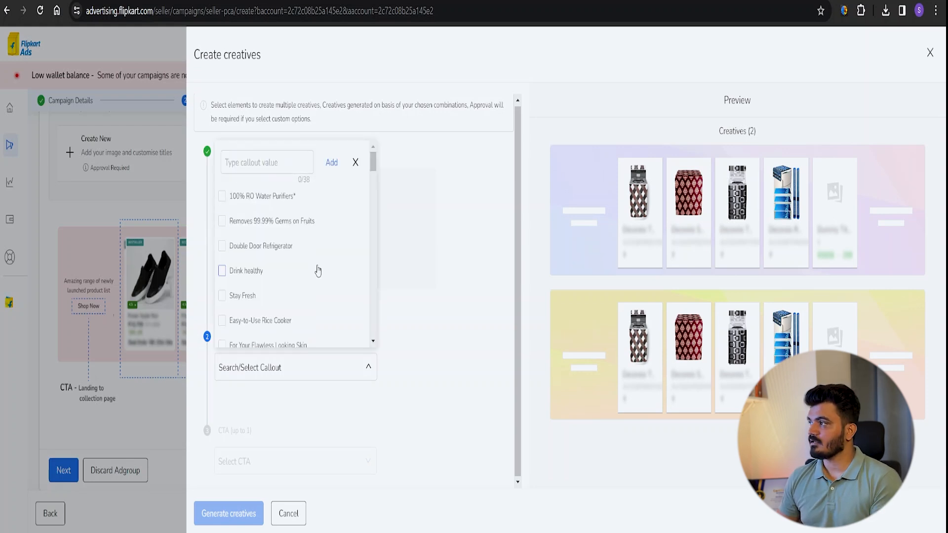
text(Limited)
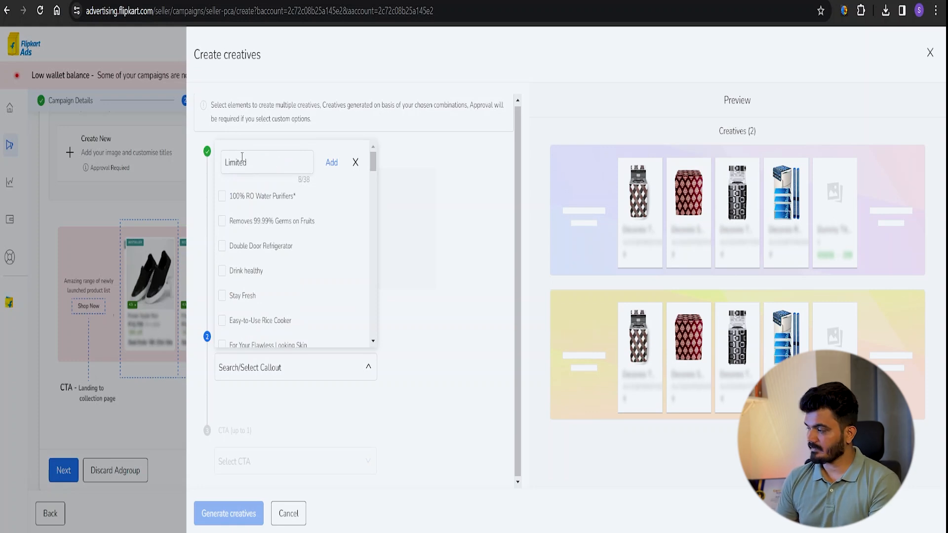
key(BackSpace)
key(BackSpace)
key(BackSpace)
key(BackSpace)
key(BackSpace)
key(BackSpace)
key(BackSpace)
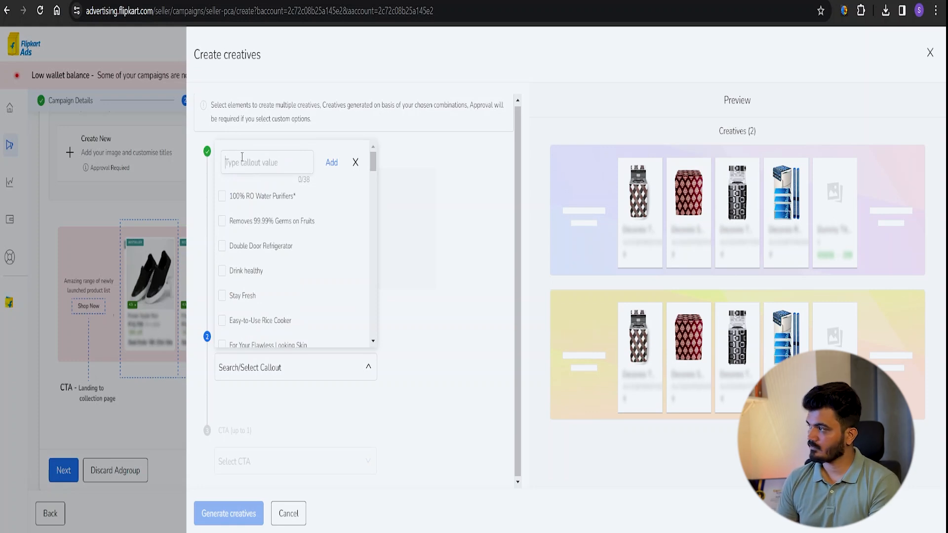
Add the custom callout "Printed Appliances Cover For Your Home" and select it for the interactive creative.
text(Print)
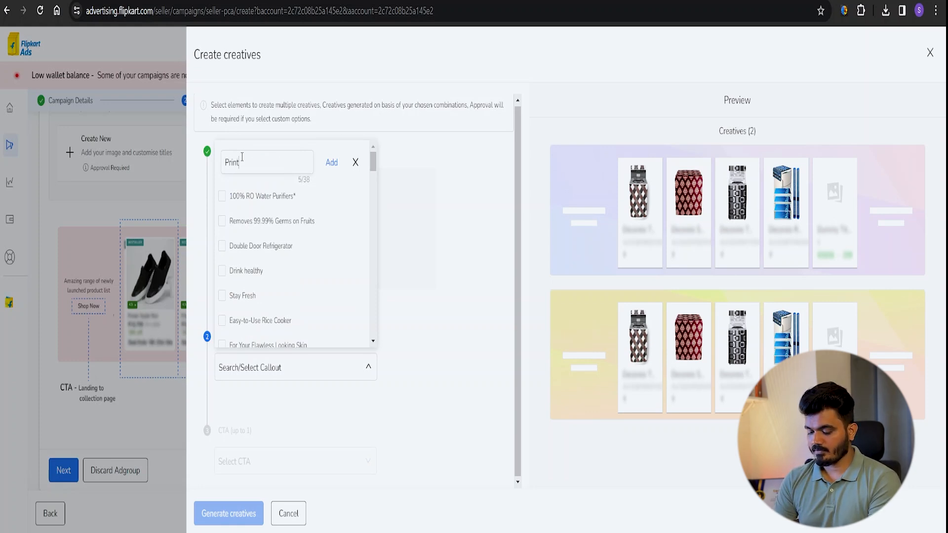
text(ed Applia)
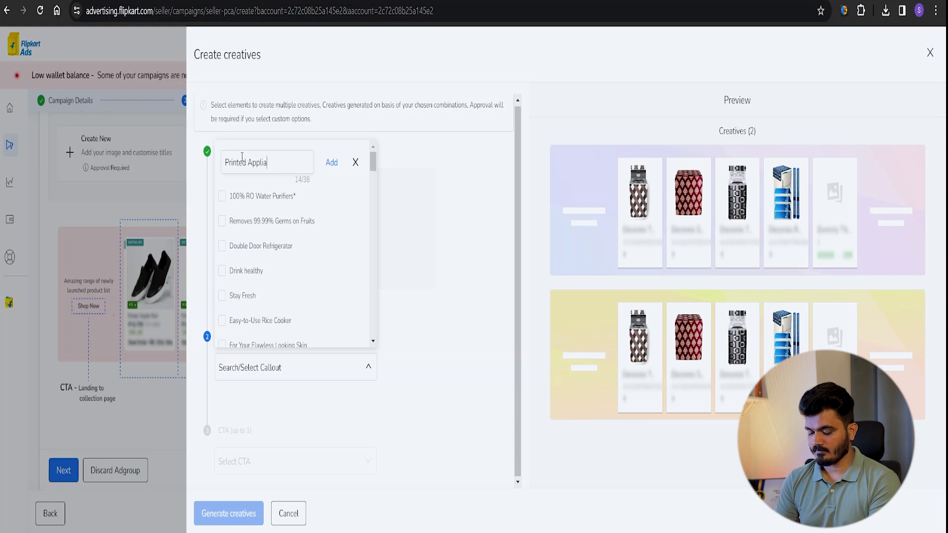
text(nces Co)
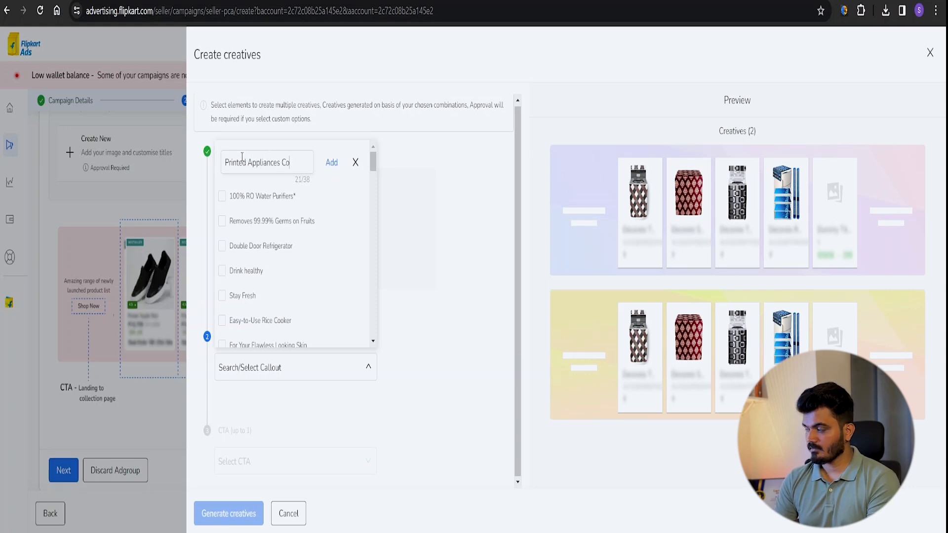
text(ver F)
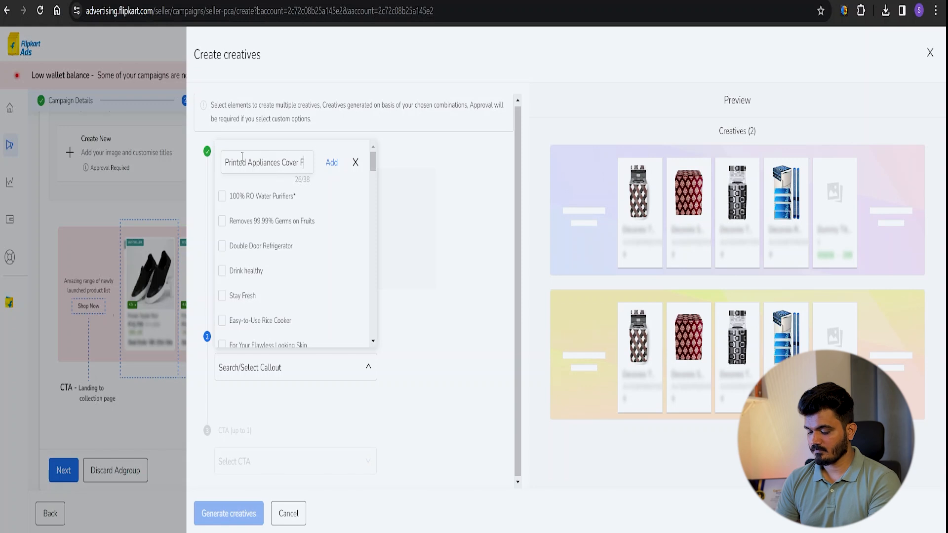
text(or Yo)
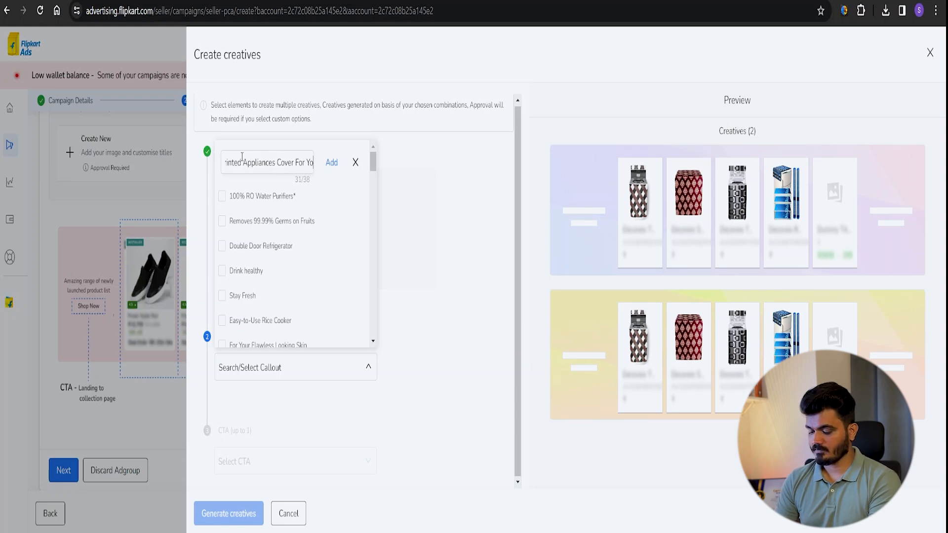
text(ur Home)
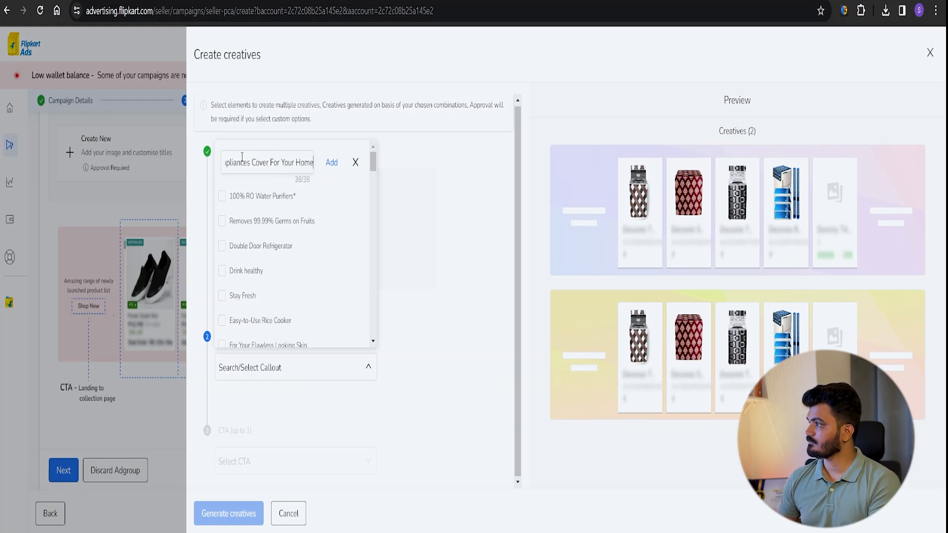
key(Left)
key(Left)
key(Left)
key(Left)
key(Left)
key(Left)
key(Left)
key(Left)
key(Left)
key(Left)
key(End)
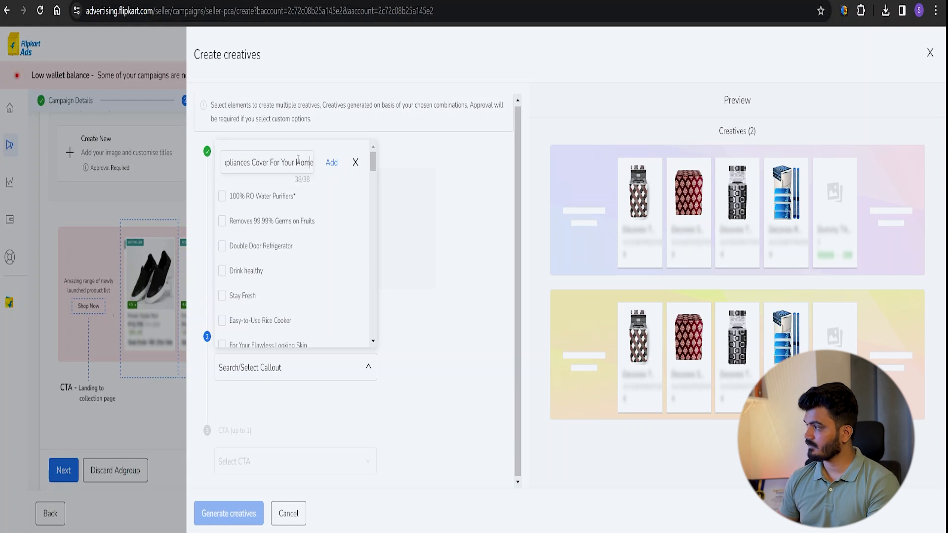
key(Home)
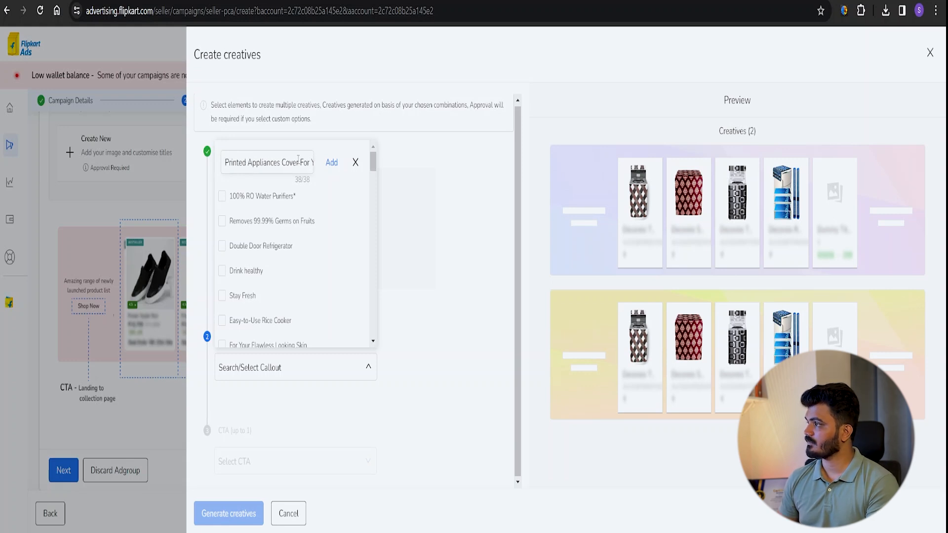
key(Right)
key(Right)
key(Right)
key(Right)
key(Right)
key(Right)
key(Right)
key(Right)
key(Right)
key(Right)
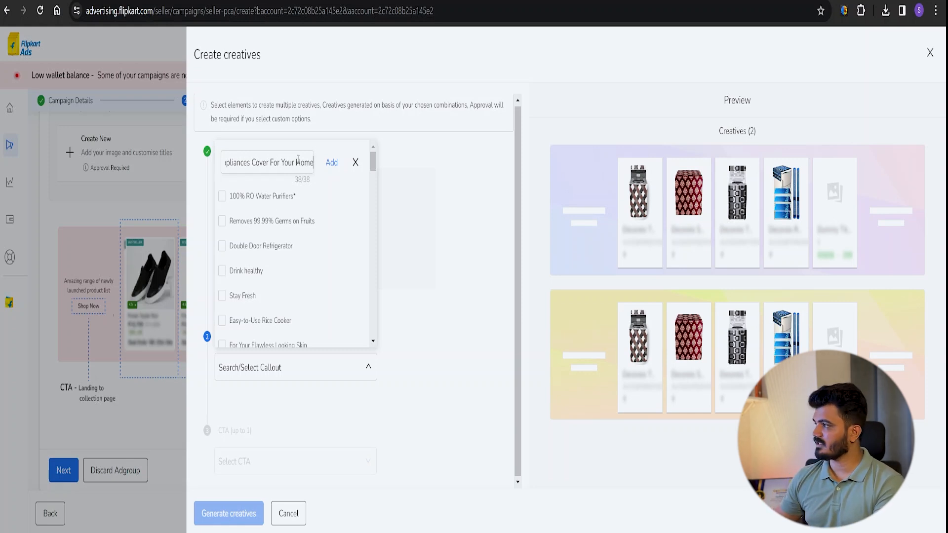
click(332, 171)
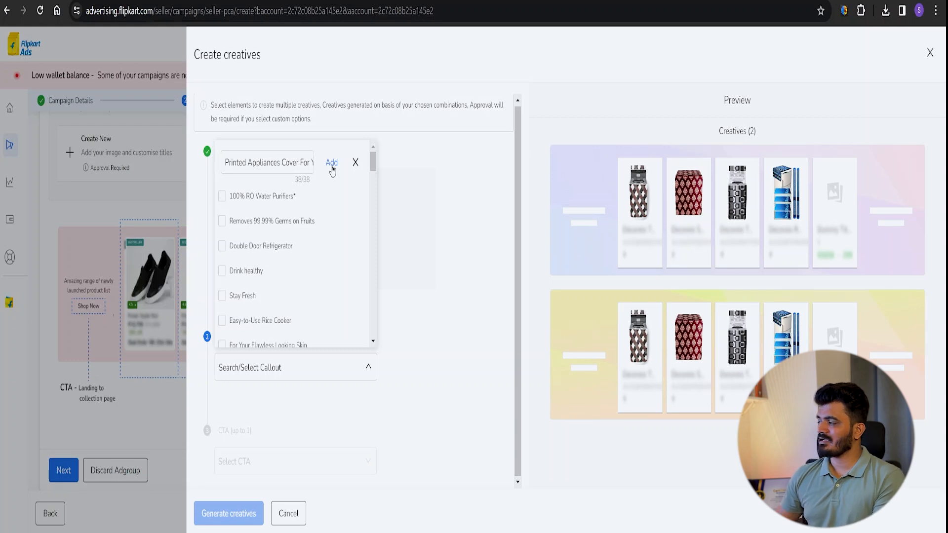
click(334, 170)
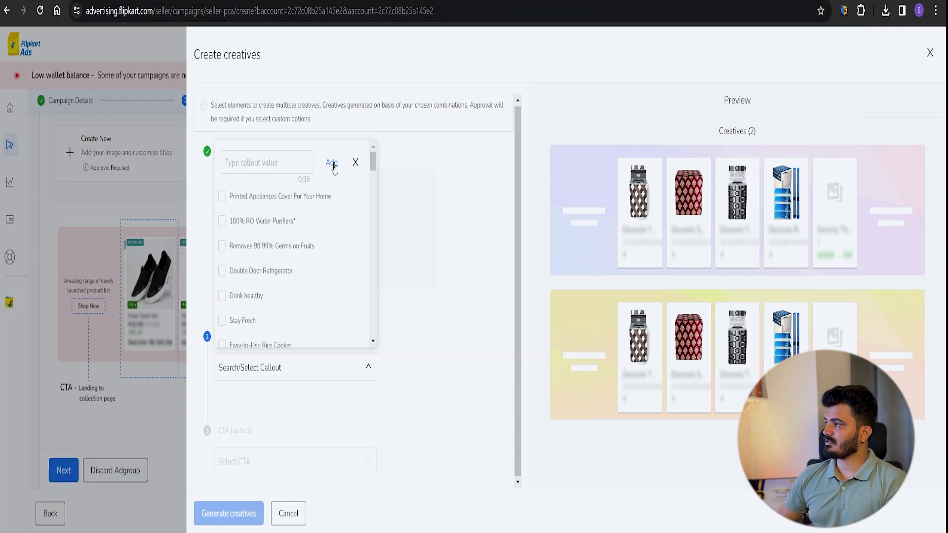
click(222, 197)
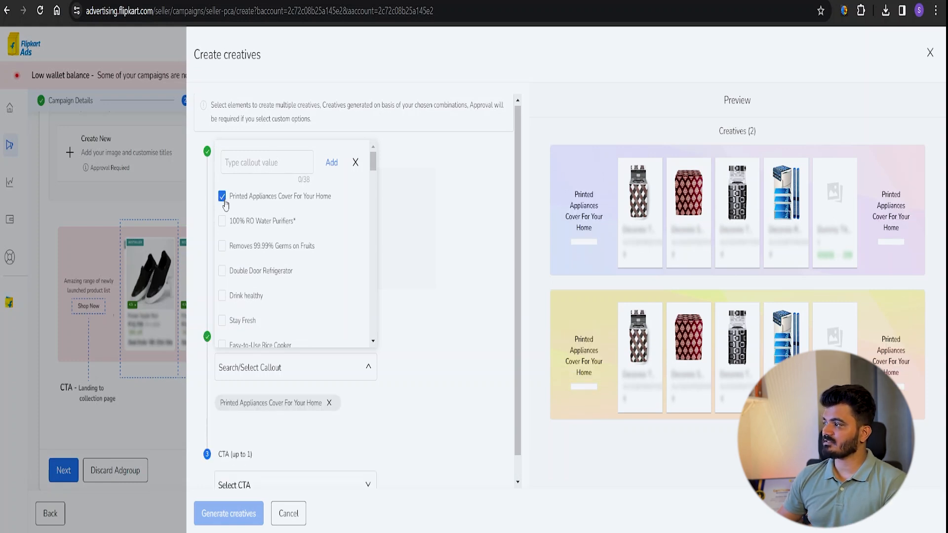
click(682, 302)
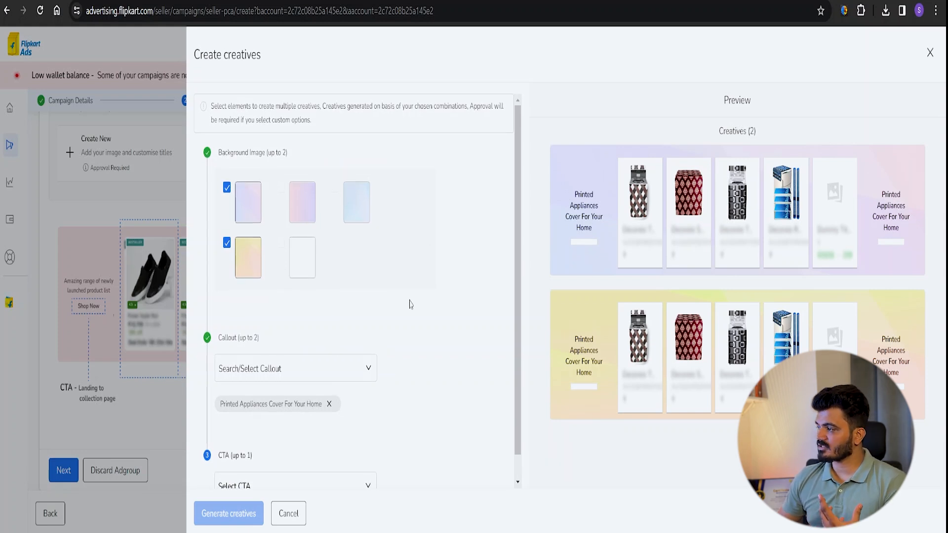
Set the creative's CTA to "Shop now" and generate the interactive creatives.
scroll(409, 304, down, 1)
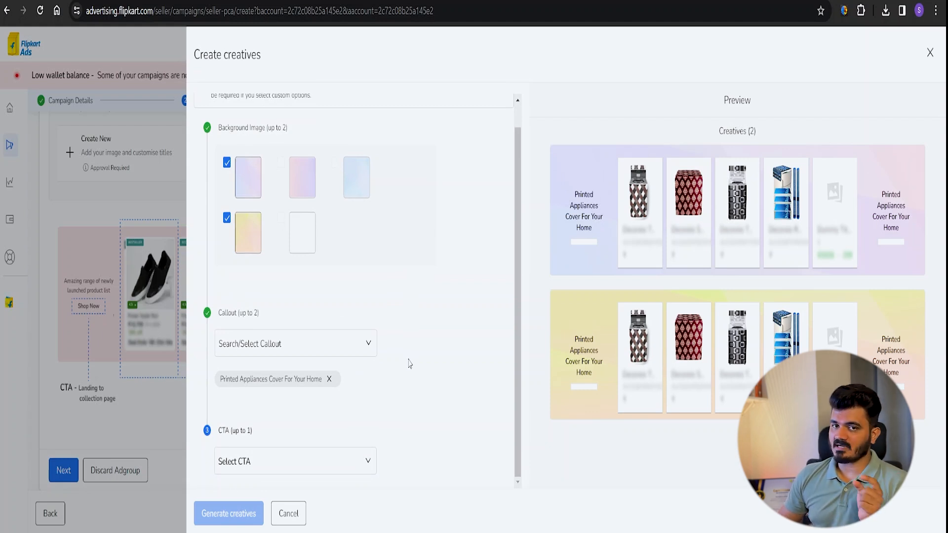
click(252, 463)
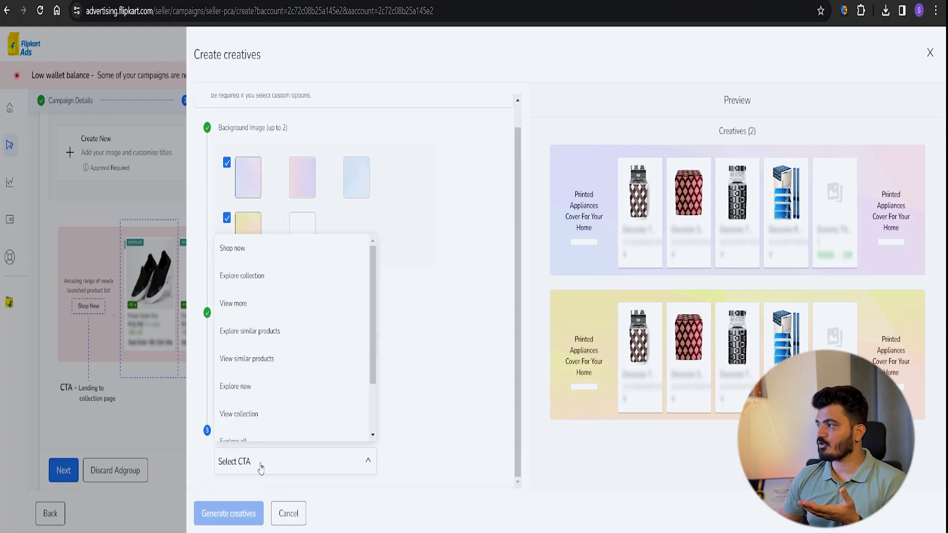
scroll(313, 269, down, 3)
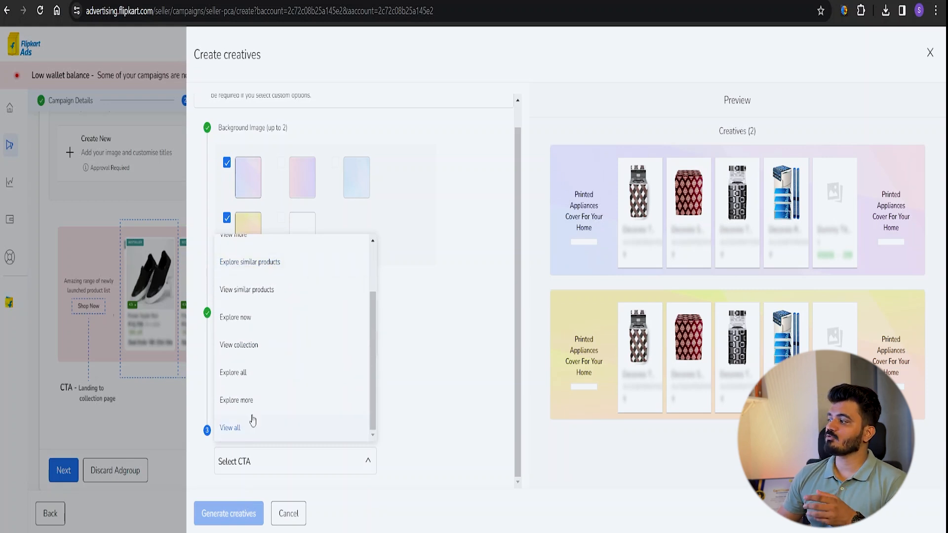
scroll(252, 418, up, 3)
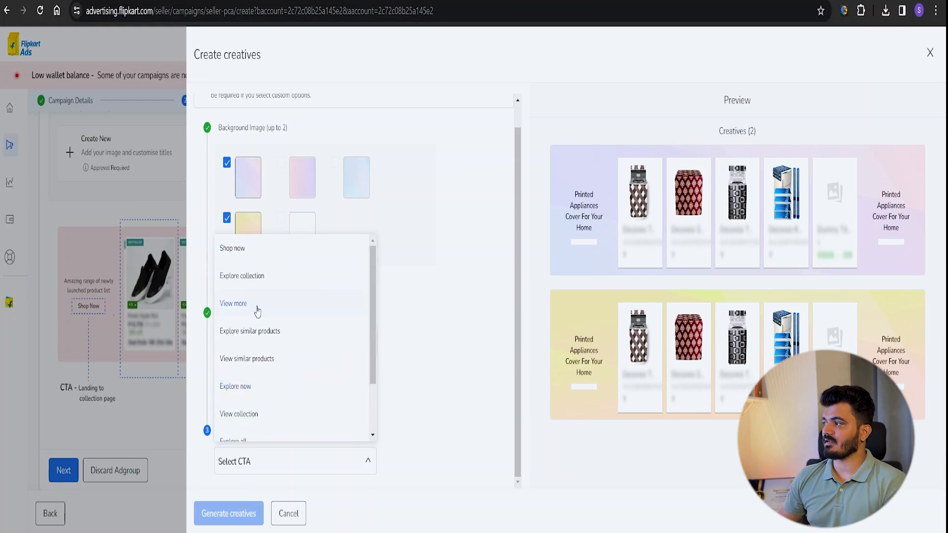
click(248, 248)
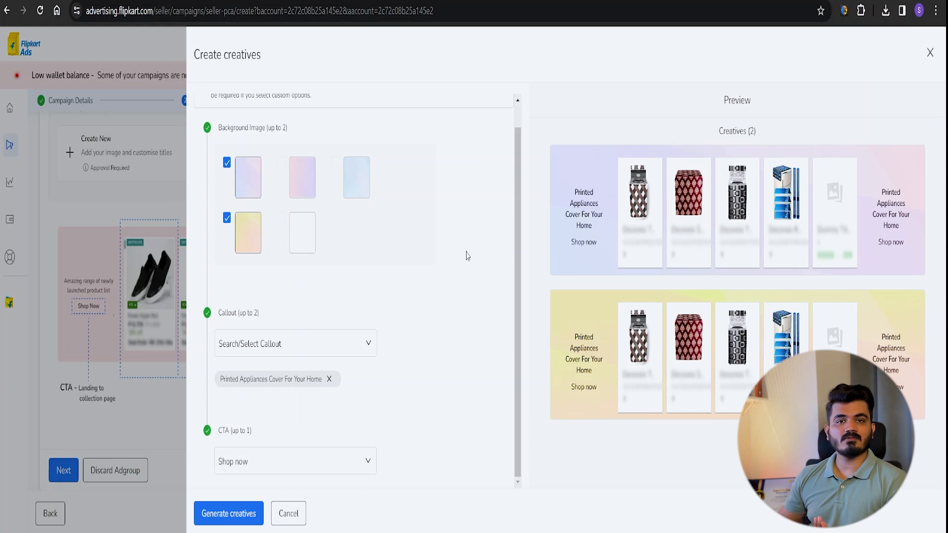
click(256, 521)
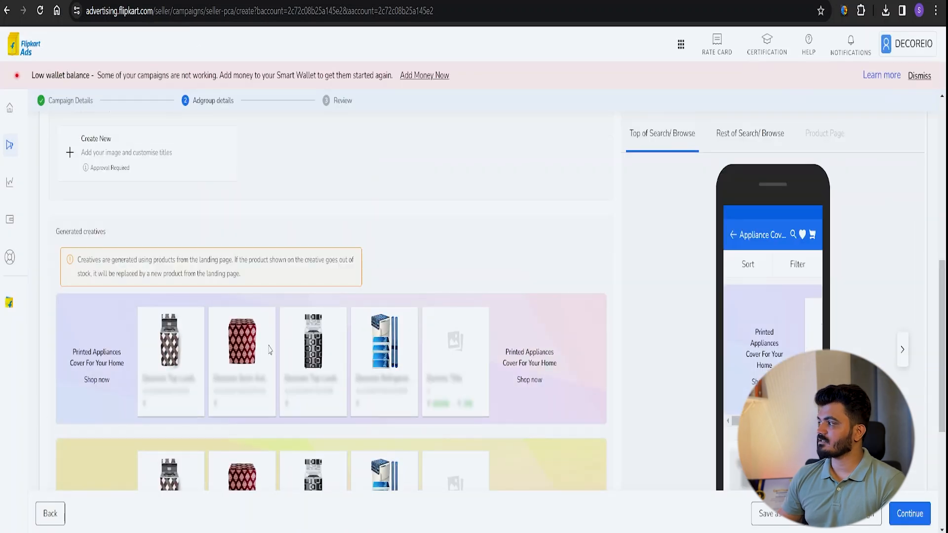
Examine the generated creatives and compare their phone previews for the Top of Search/Browse and Rest of Search/Browse placements.
scroll(268, 349, down, 5)
scroll(284, 345, up, 4)
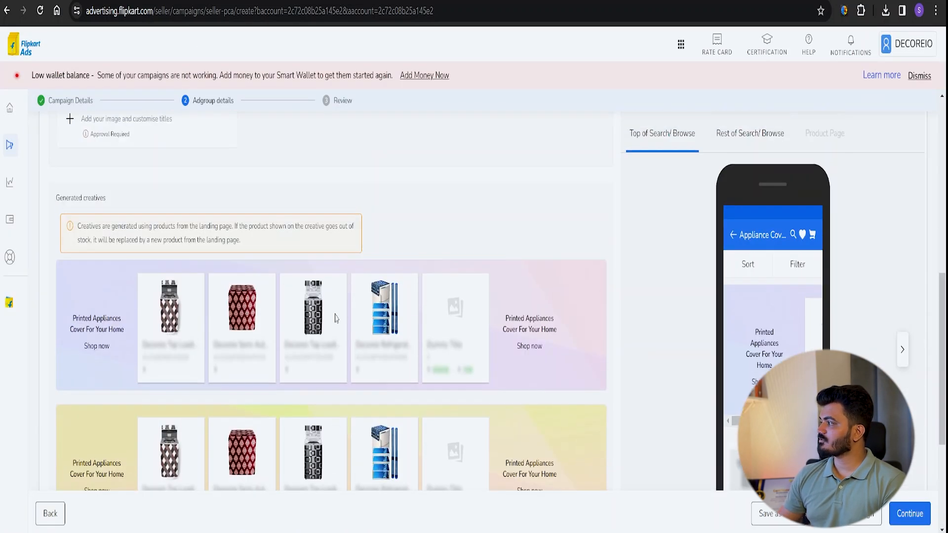
scroll(299, 346, down, 3)
scroll(675, 263, up, 5)
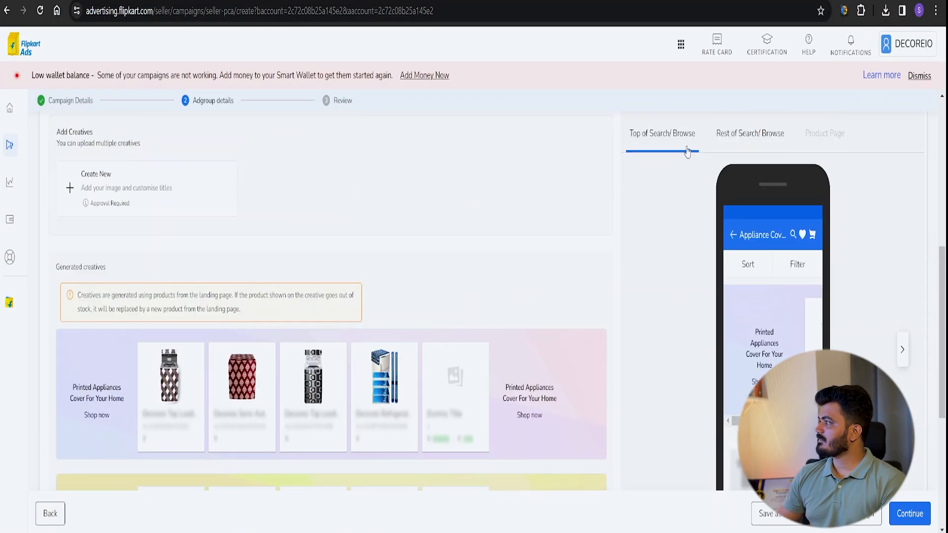
scroll(688, 151, down, 2)
click(747, 134)
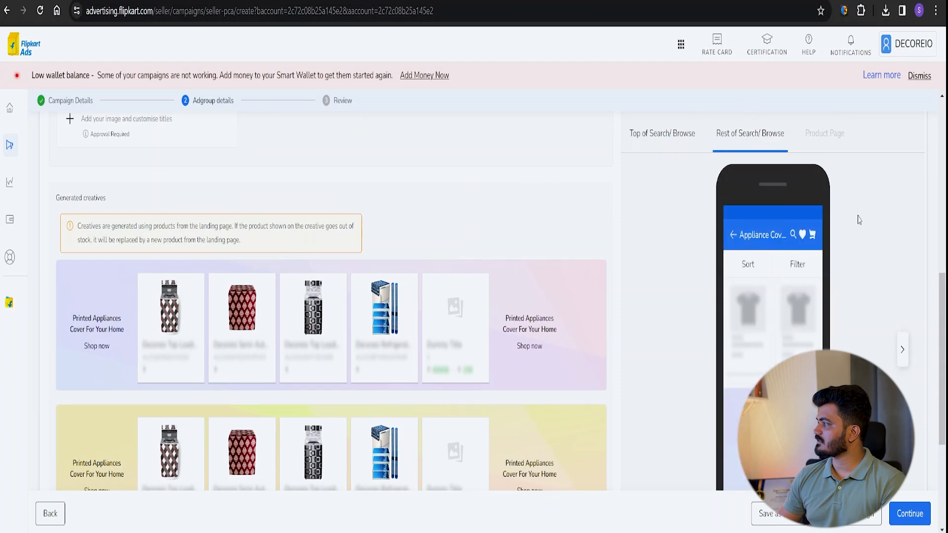
scroll(857, 218, down, 2)
scroll(801, 314, down, 4)
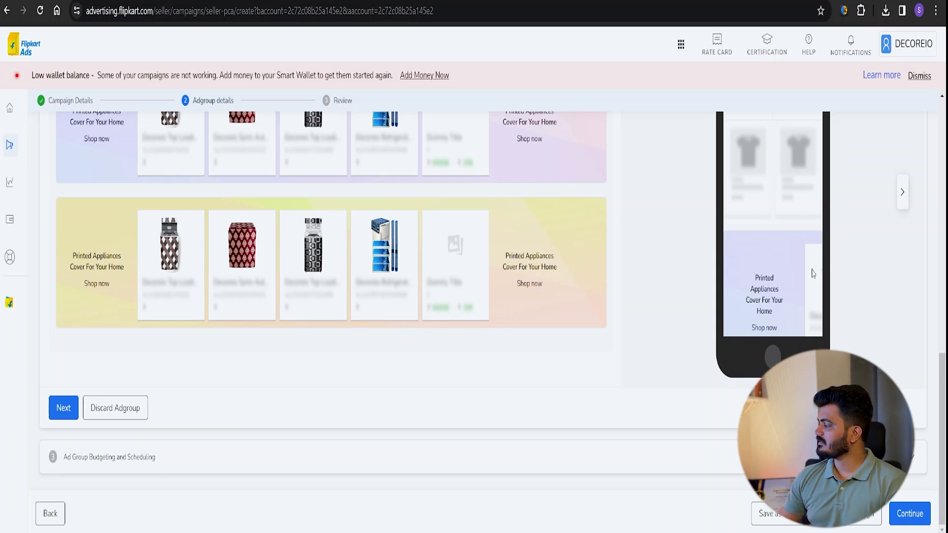
scroll(794, 287, up, 5)
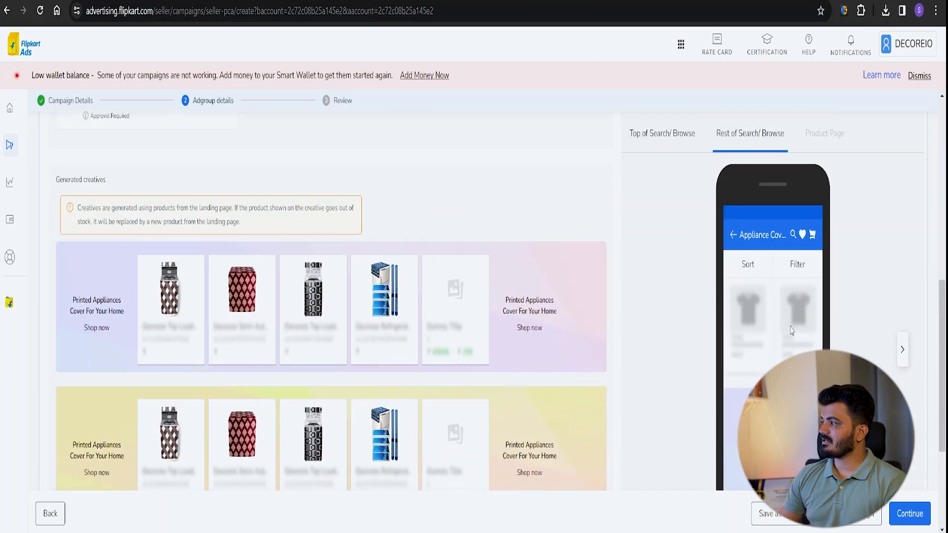
scroll(683, 337, down, 4)
scroll(683, 337, down, 1)
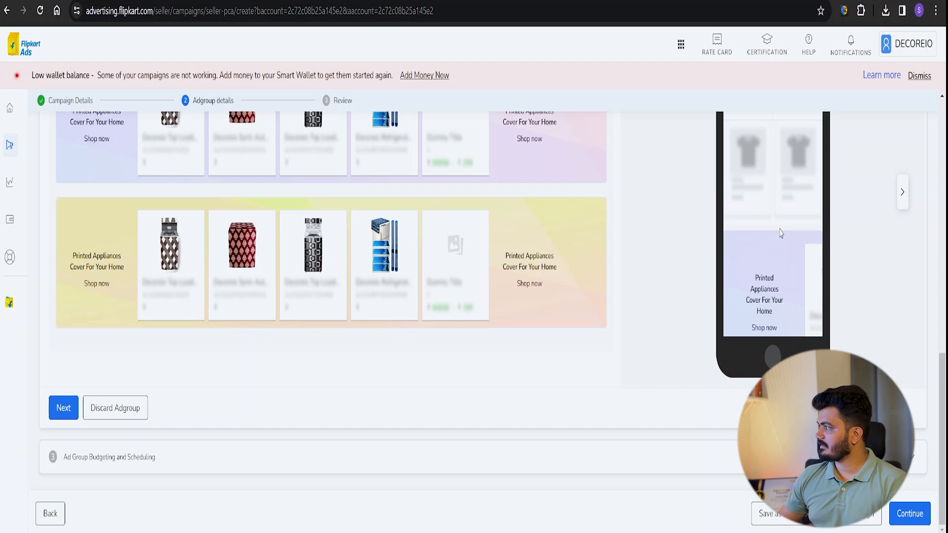
scroll(780, 233, up, 10)
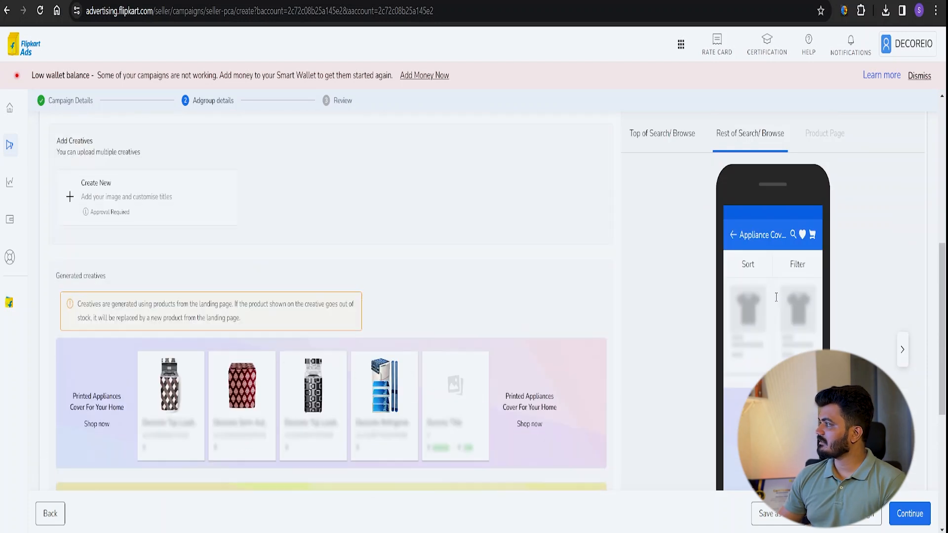
click(652, 136)
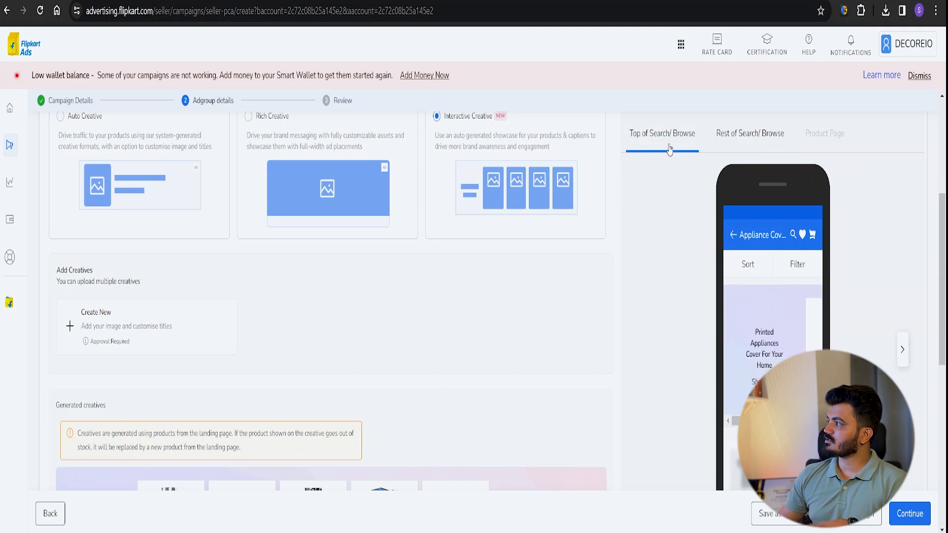
click(740, 137)
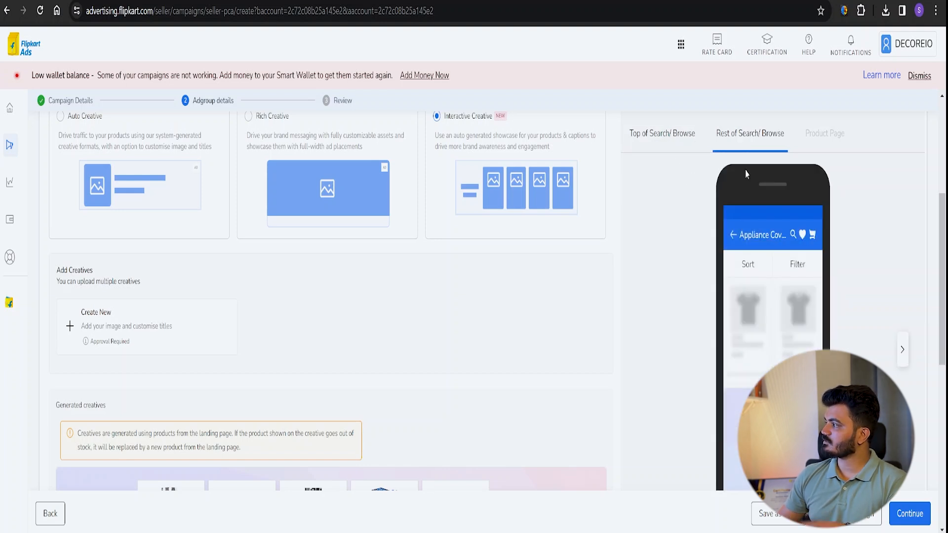
scroll(726, 290, down, 5)
scroll(726, 290, down, 1)
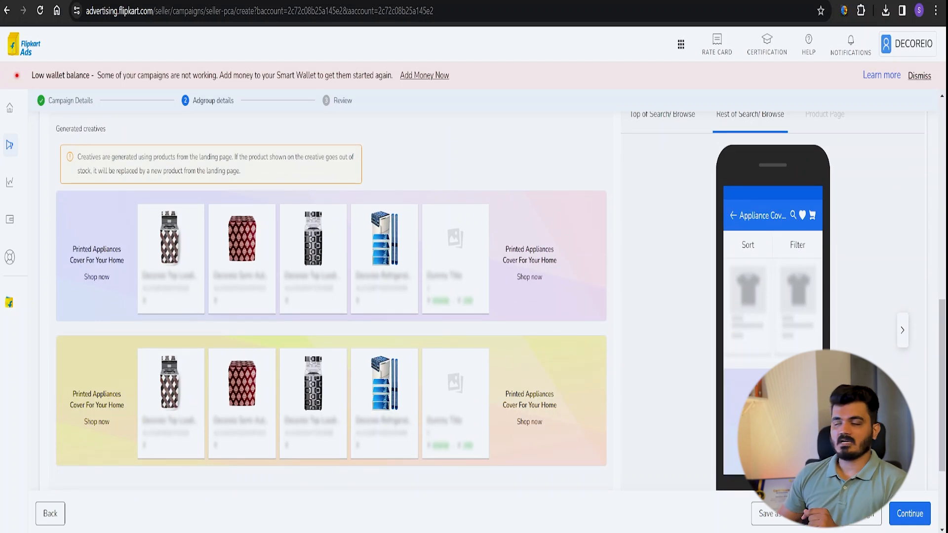
Complete the creative selection and set the ad group's total budget limit to ₹1000.
scroll(673, 328, down, 3)
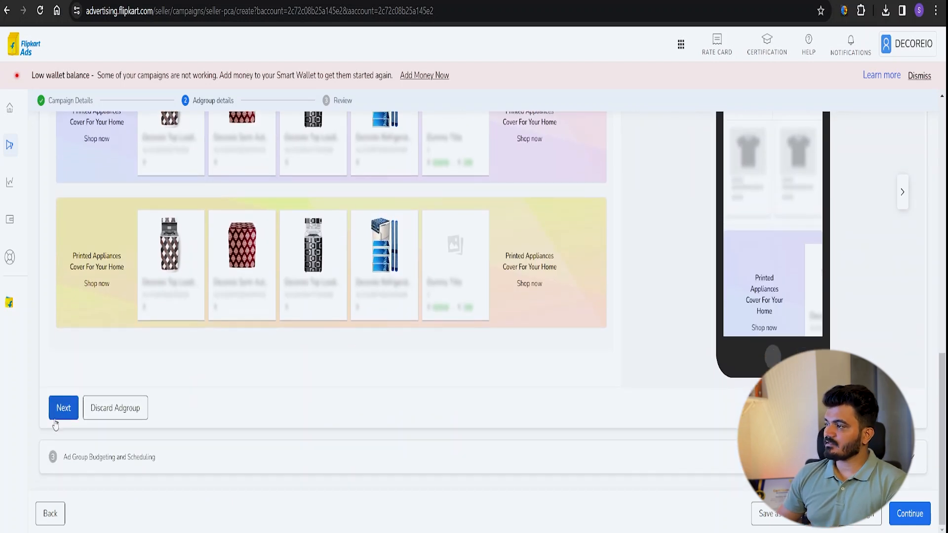
click(64, 414)
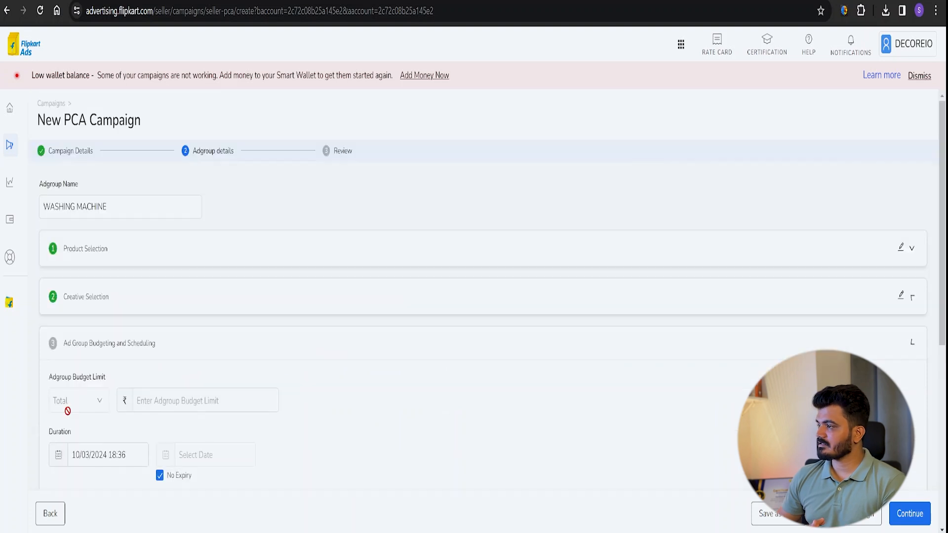
click(146, 393)
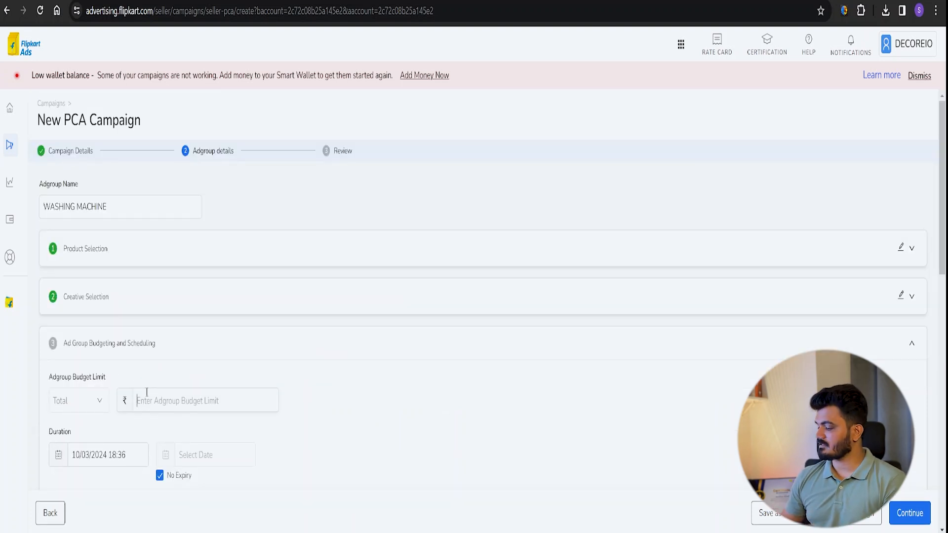
text(1000)
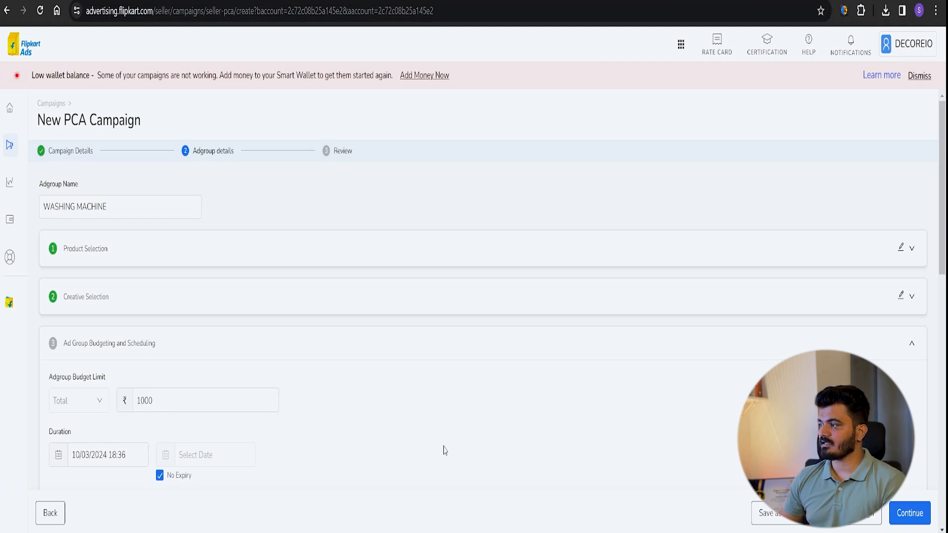
scroll(216, 303, down, 4)
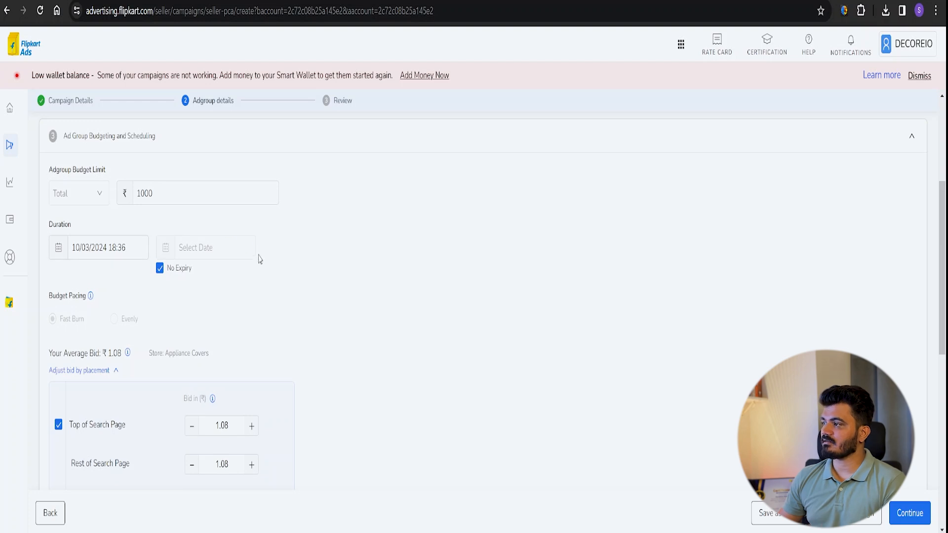
scroll(257, 258, down, 1)
mouse_move(90, 227)
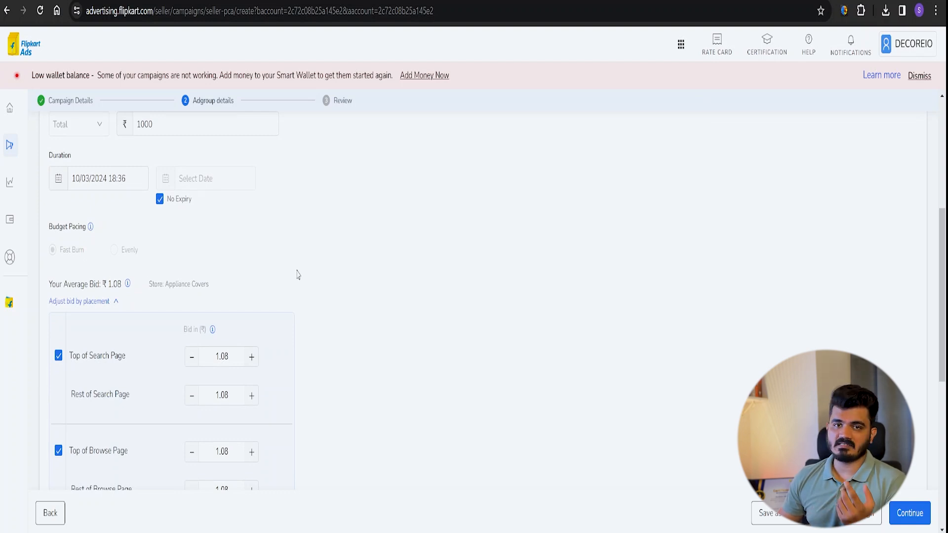
Examine the ad group's bids for the search, browse, product and home page placements and the optional advance targeting settings.
scroll(298, 275, down, 3)
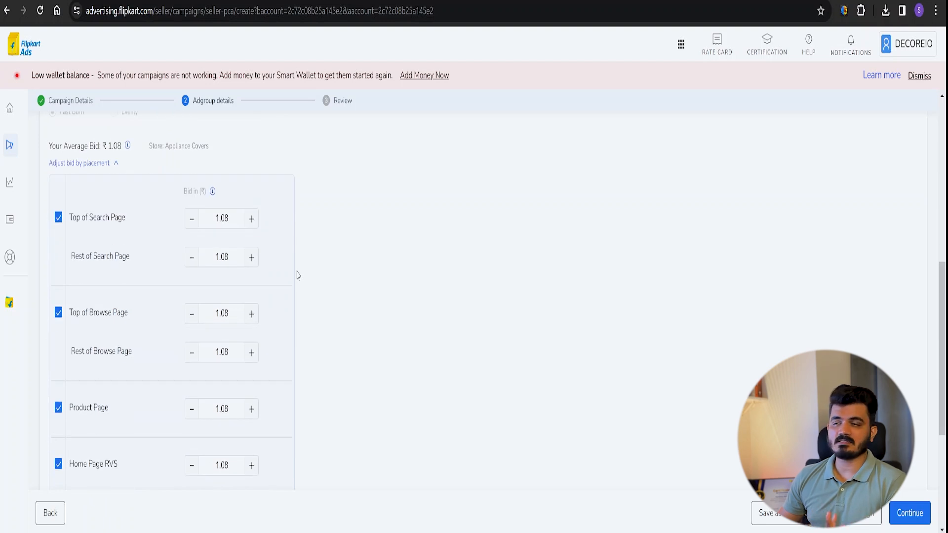
scroll(298, 275, down, 2)
scroll(298, 275, up, 4)
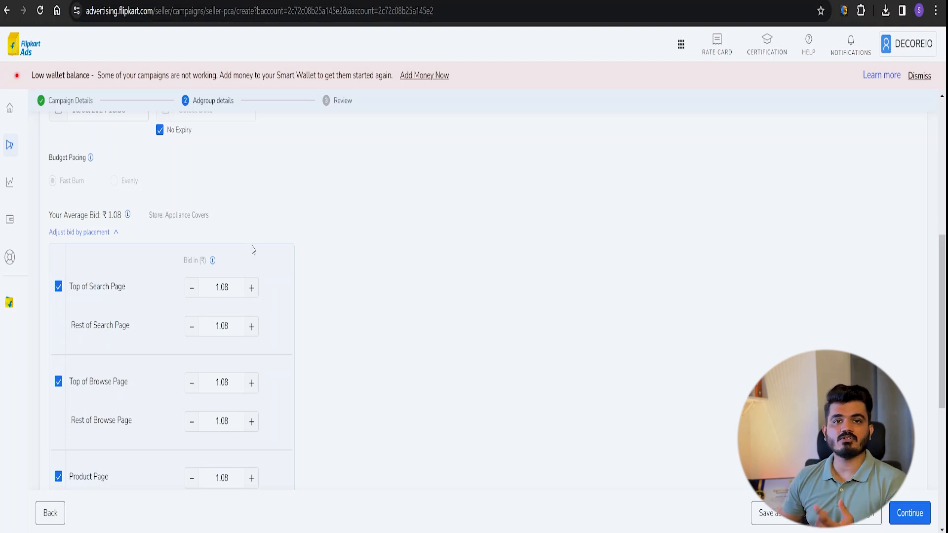
click(237, 290)
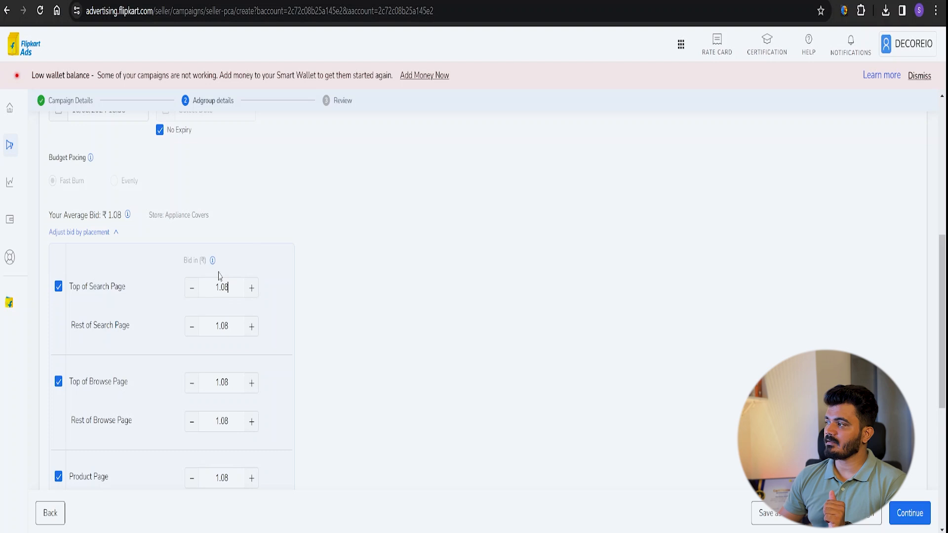
mouse_move(213, 261)
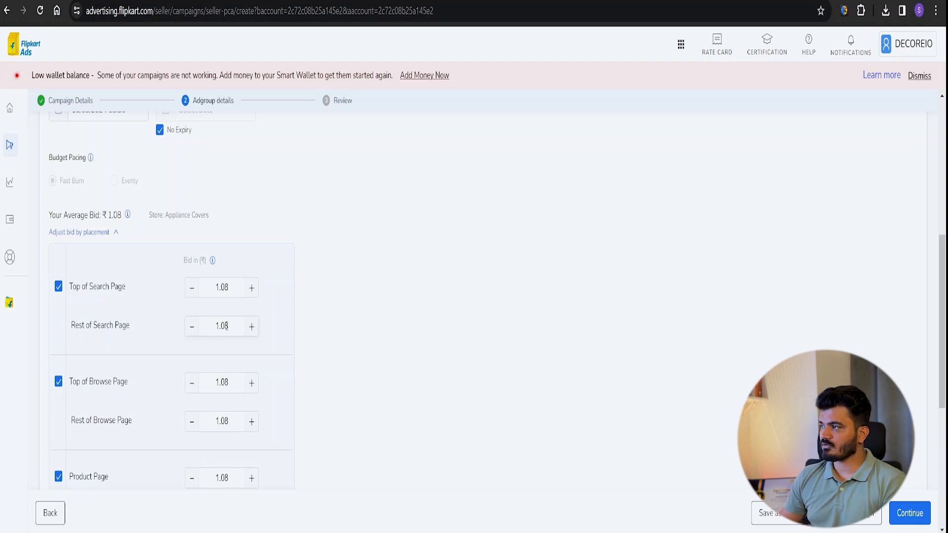
scroll(227, 326, down, 5)
scroll(241, 224, up, 4)
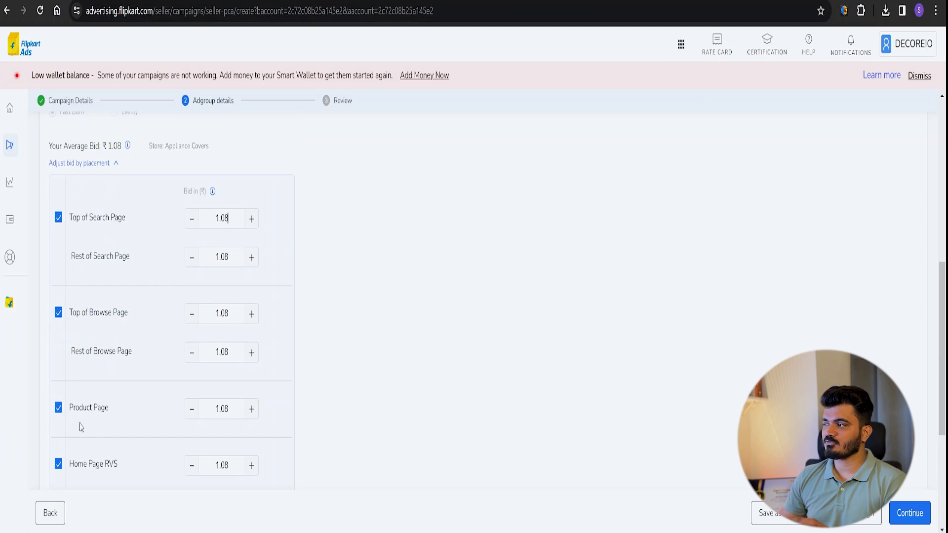
scroll(103, 423, down, 1)
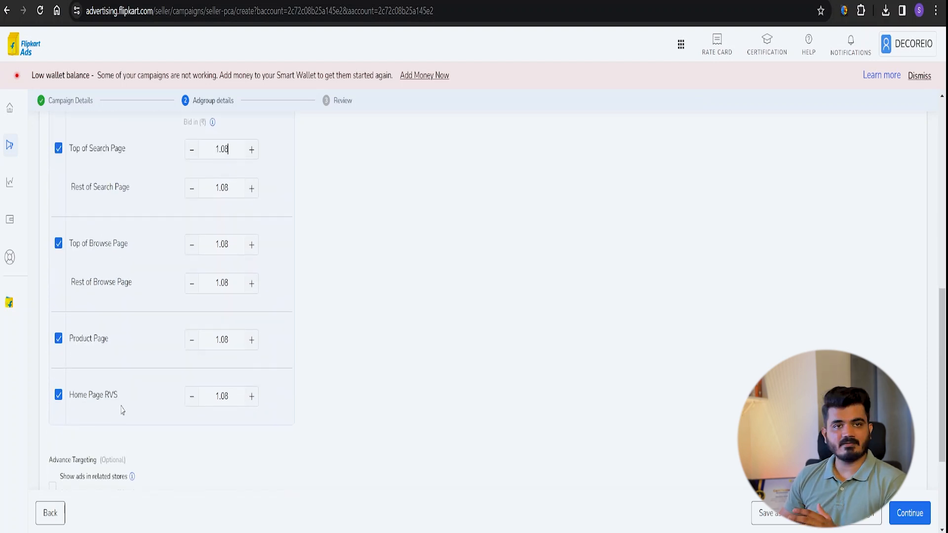
scroll(212, 395, down, 3)
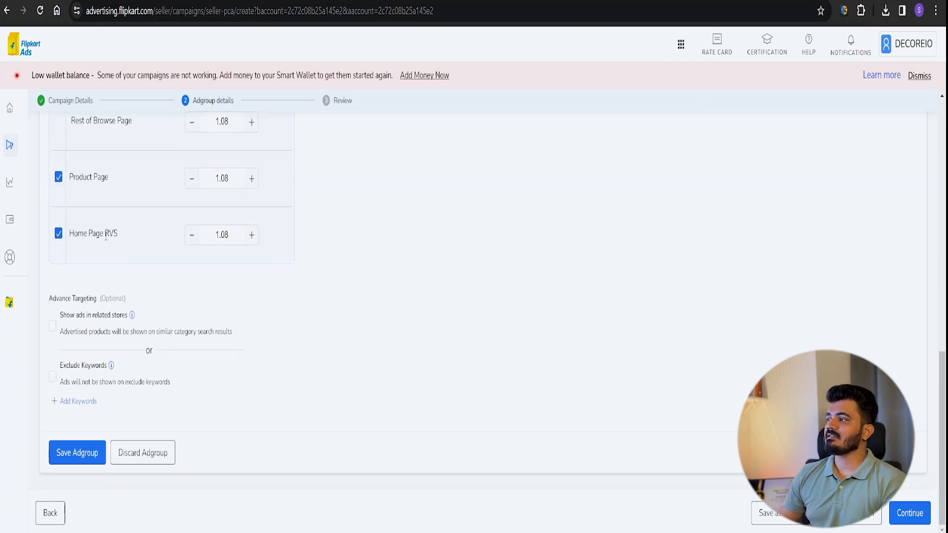
scroll(81, 315, up, 5)
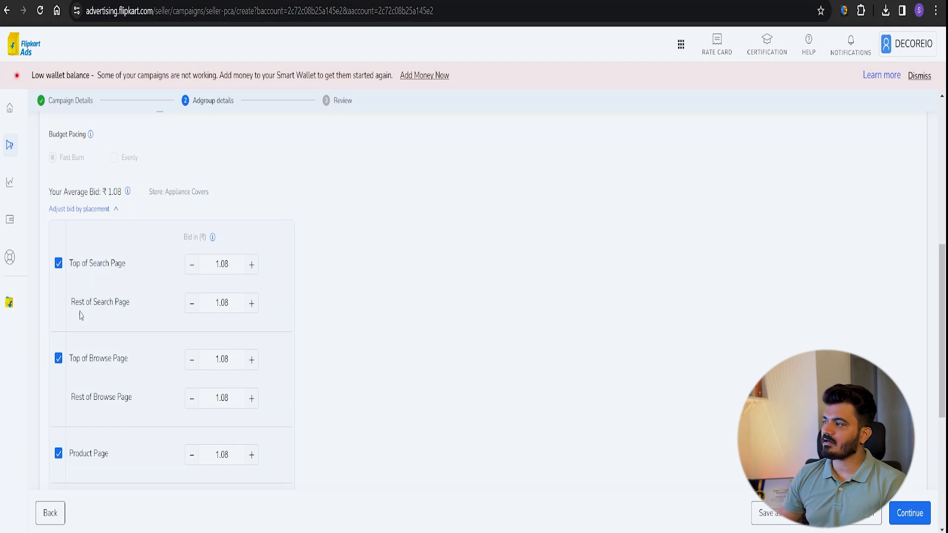
Opt the ad group out of the Top of Browse Page and Home Page RVS placements, keeping Top of Search Page and Product Page.
click(58, 363)
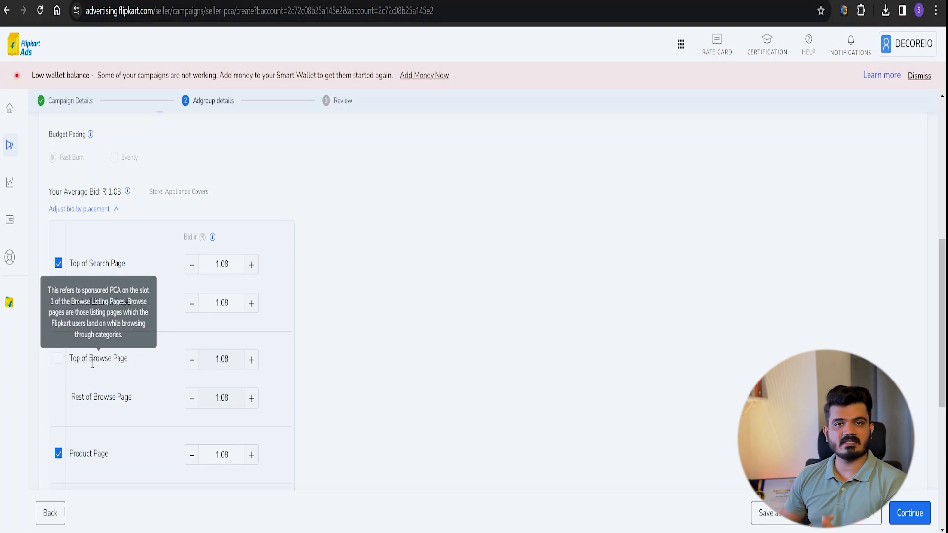
scroll(93, 364, down, 3)
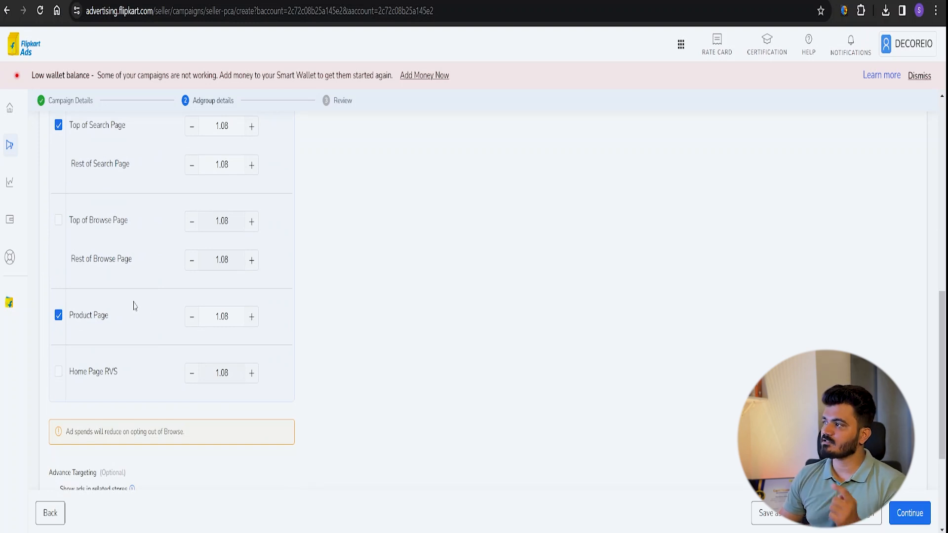
Save the WASHING MACHINE ad group, proceed to the review and submit the ADS 10 MARCH campaign.
scroll(133, 306, down, 3)
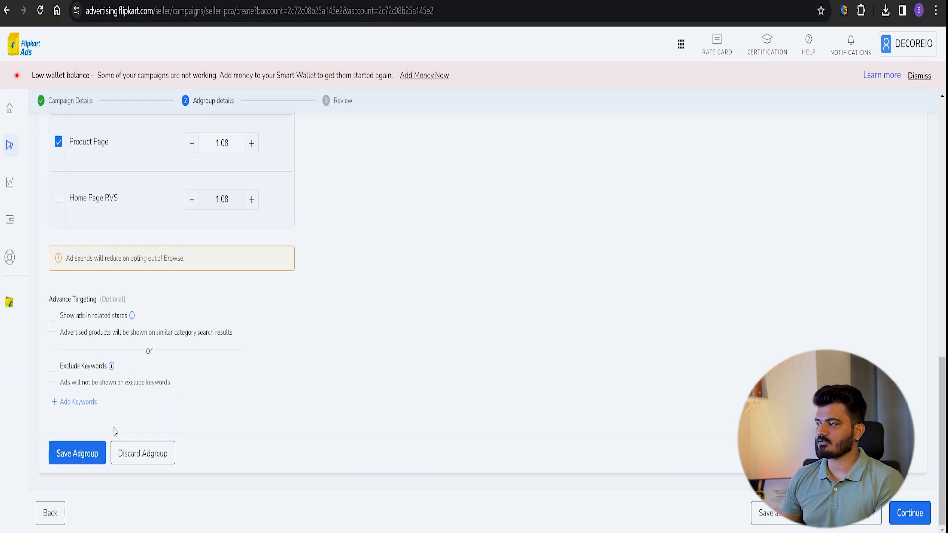
click(92, 463)
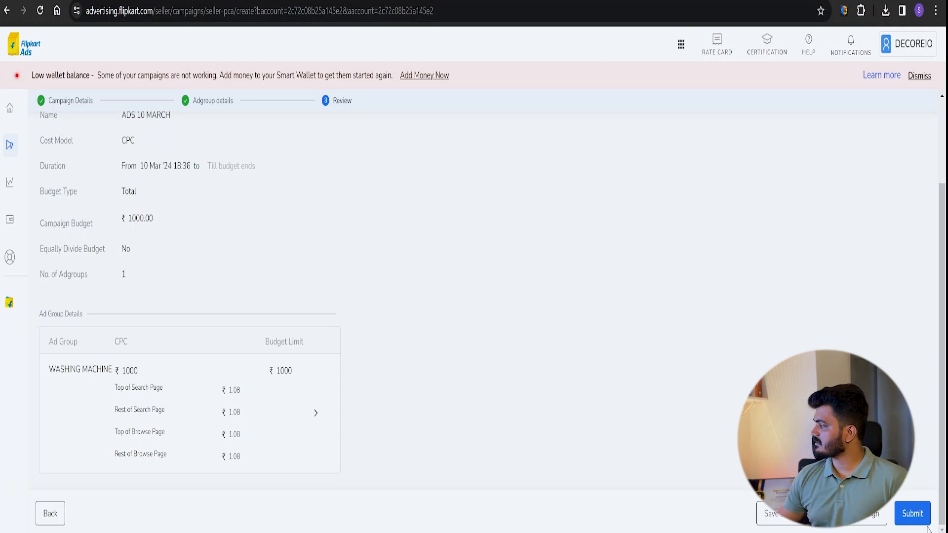
click(914, 514)
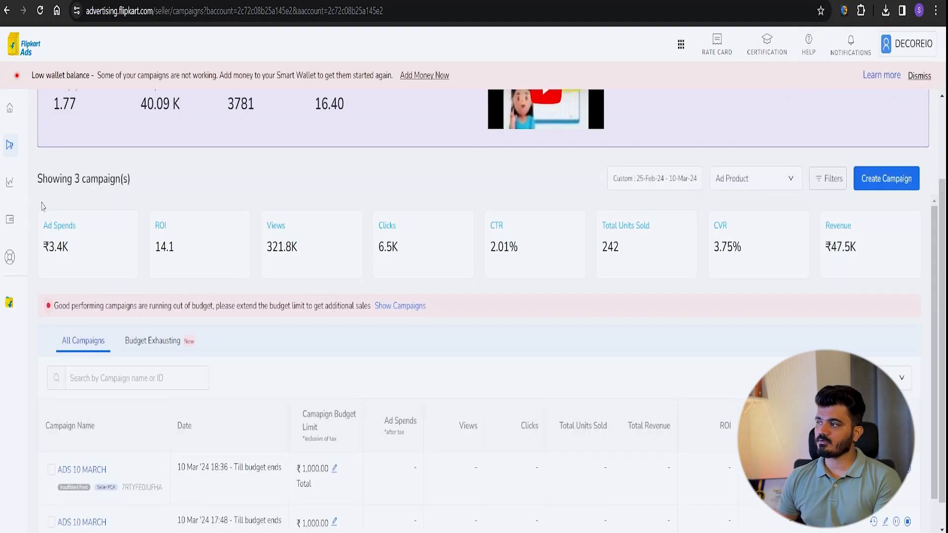
mouse_move(37, 181)
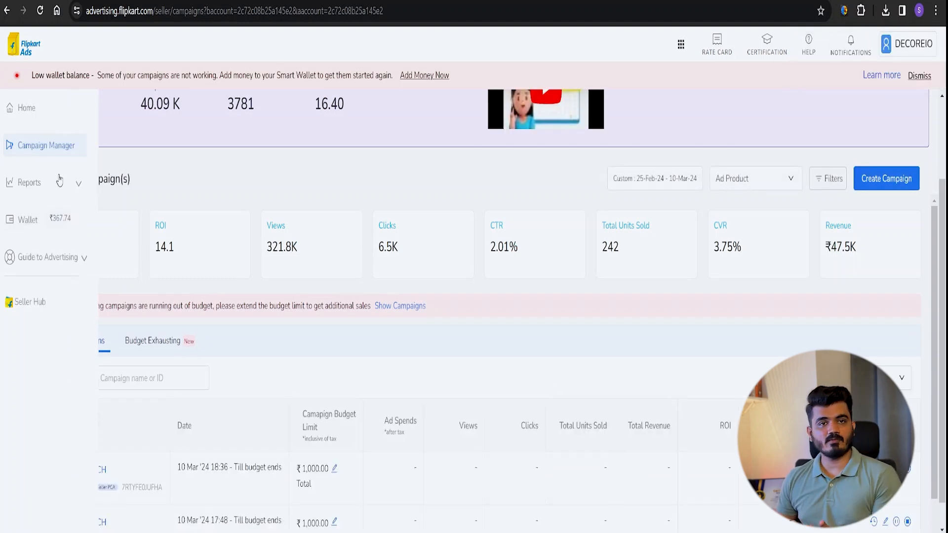